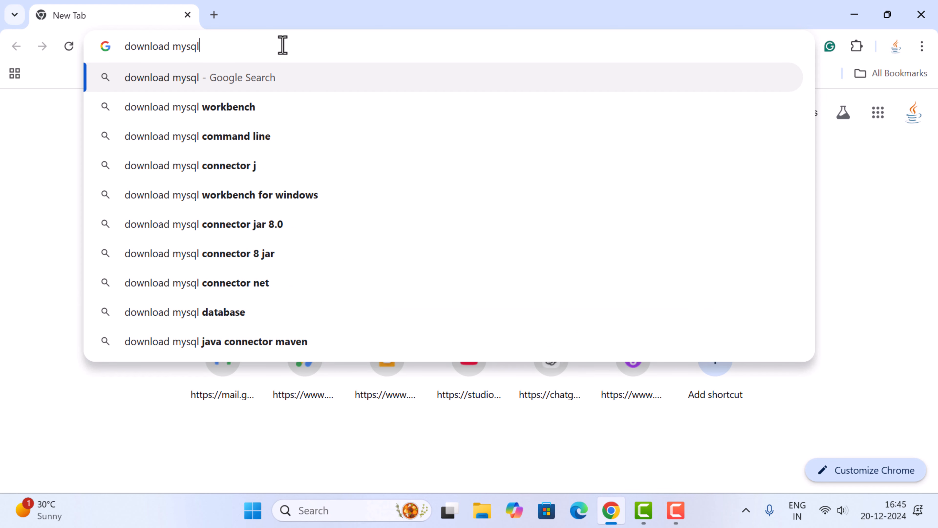
# Search the web for "download mysql" and go through the official MySQL Downloads page to MySQL Community (GPL) Downloads
pyautogui.press('Return')
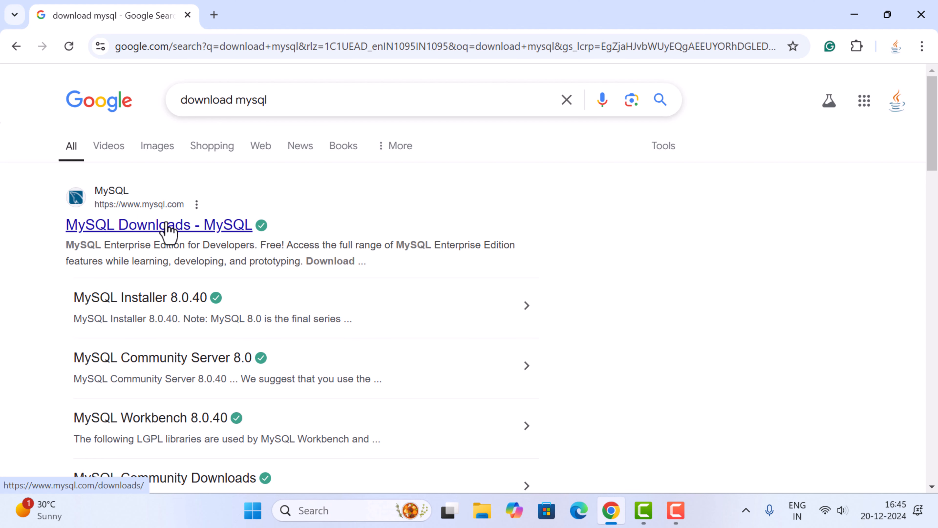
pyautogui.click(174, 227)
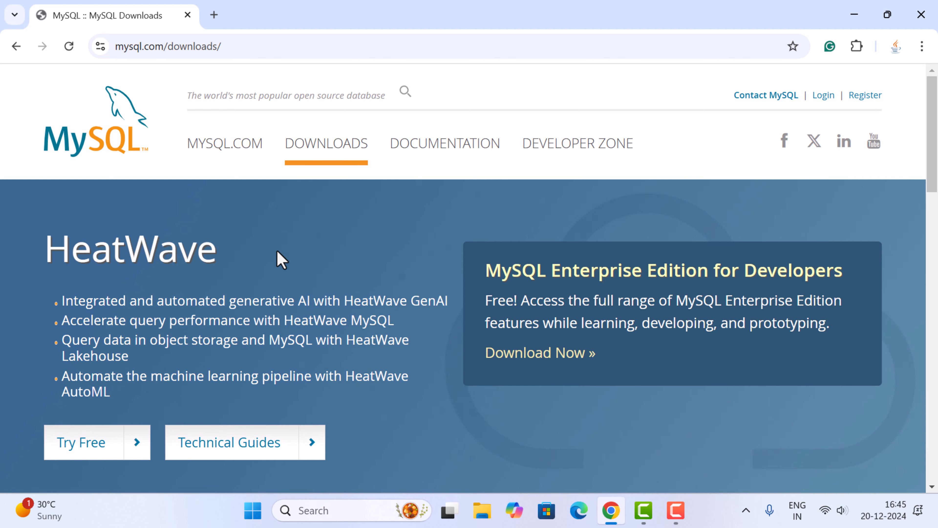
pyautogui.scroll(-5, 375, 210)
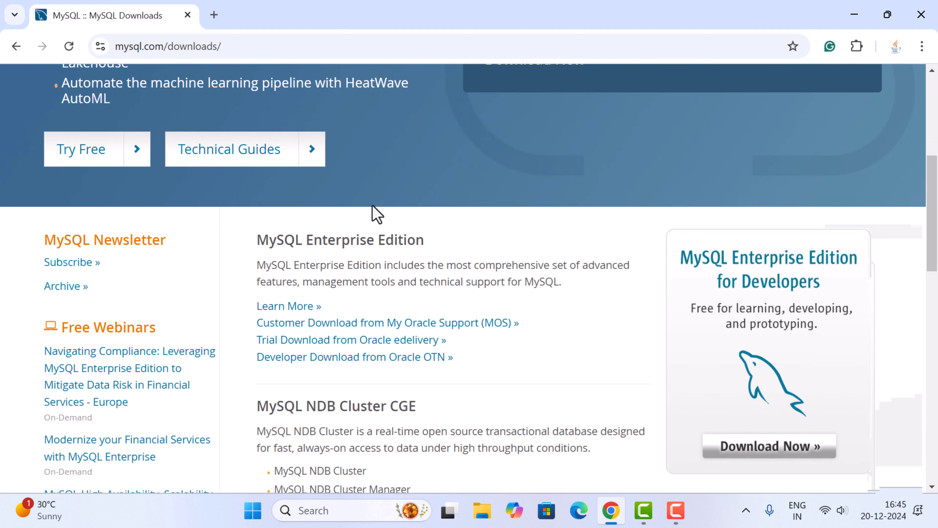
pyautogui.scroll(-4, 375, 214)
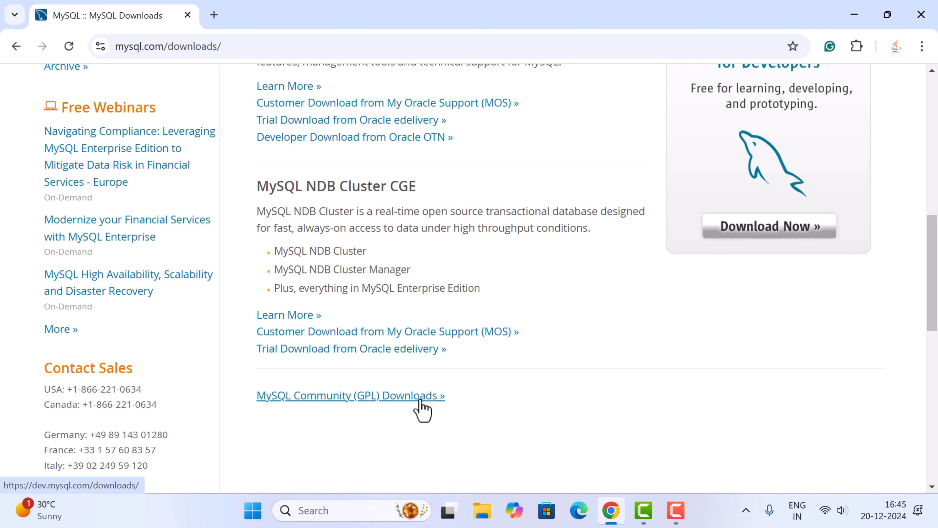
pyautogui.click(355, 397)
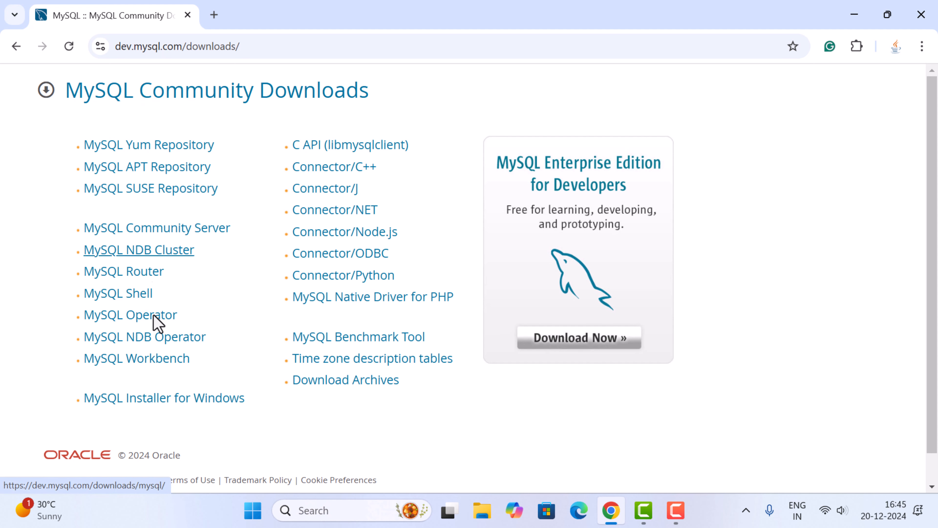
# Open the MySQL Installer for Windows download page and check the version choices, keeping 8.0.40
pyautogui.scroll(-1, 221, 224)
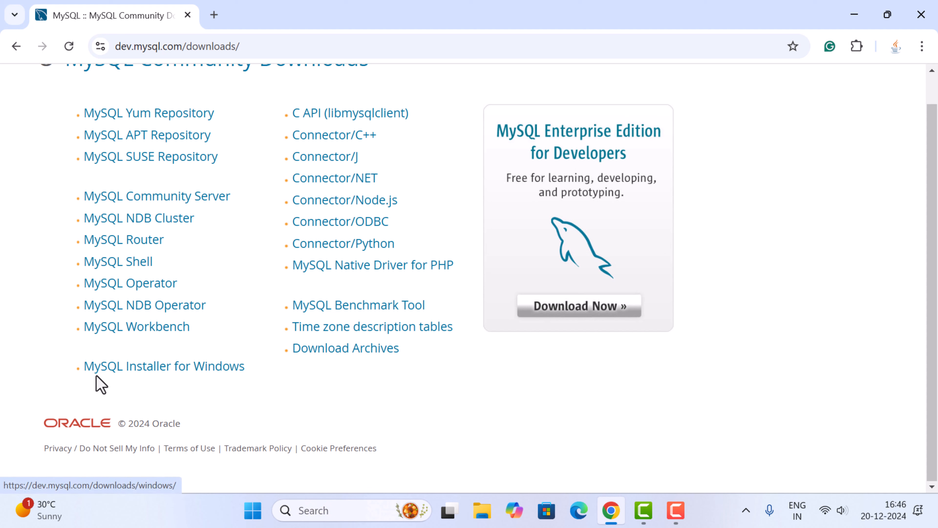
pyautogui.click(221, 361)
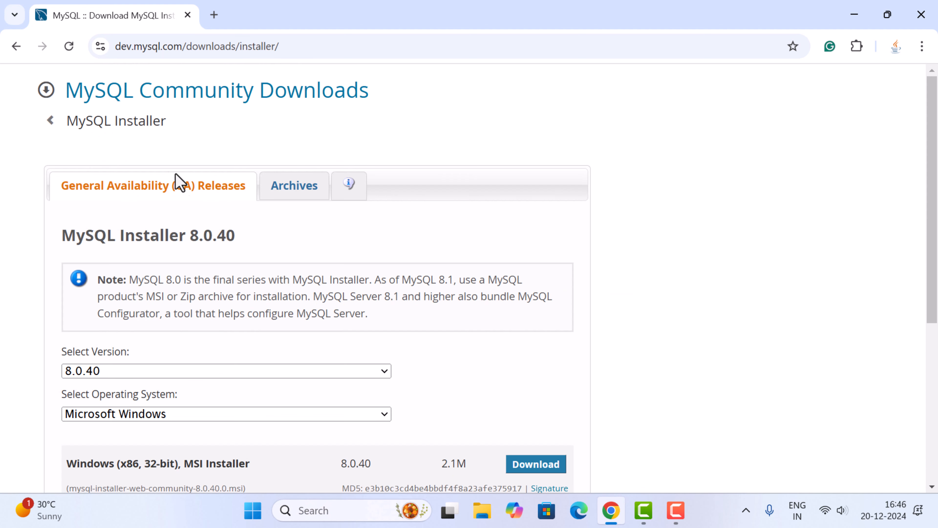
pyautogui.scroll(-2, 149, 155)
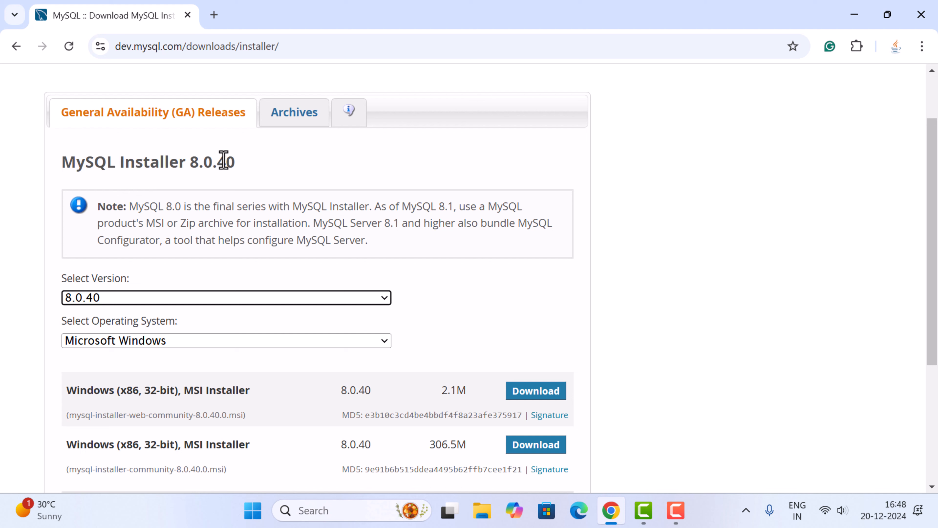
pyautogui.scroll(-2, 183, 186)
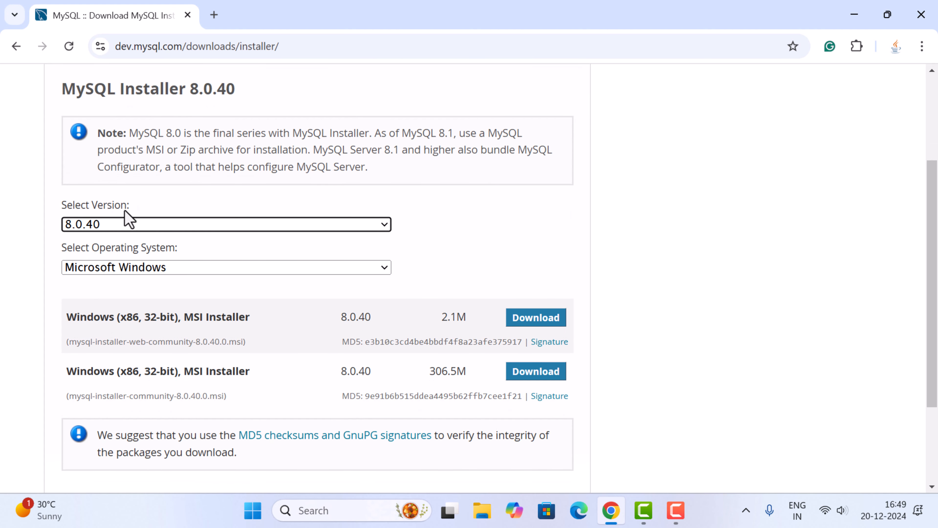
pyautogui.click(111, 226)
pyautogui.click(111, 226)
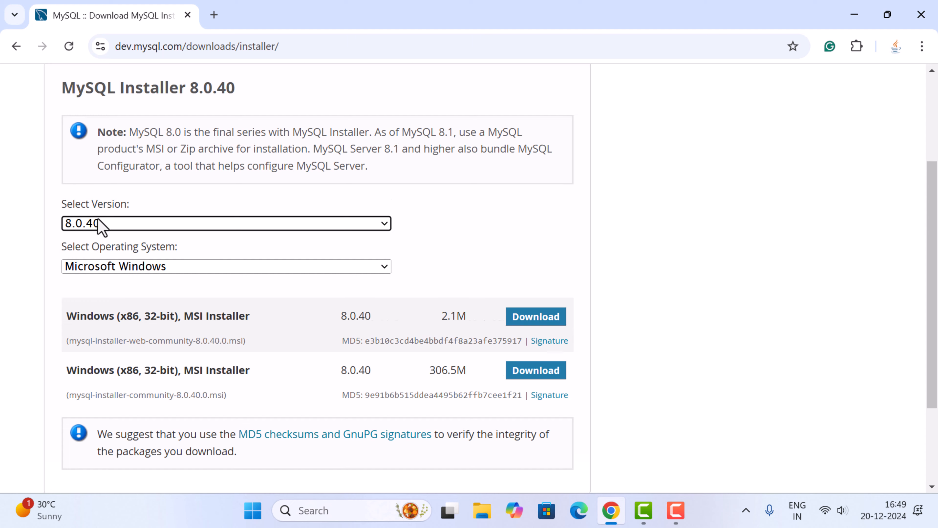
# Download the 306.5M Windows MSI installer, mysql-installer-community-8.0.40.0.msi, without logging in to an Oracle account
pyautogui.scroll(-2, 98, 226)
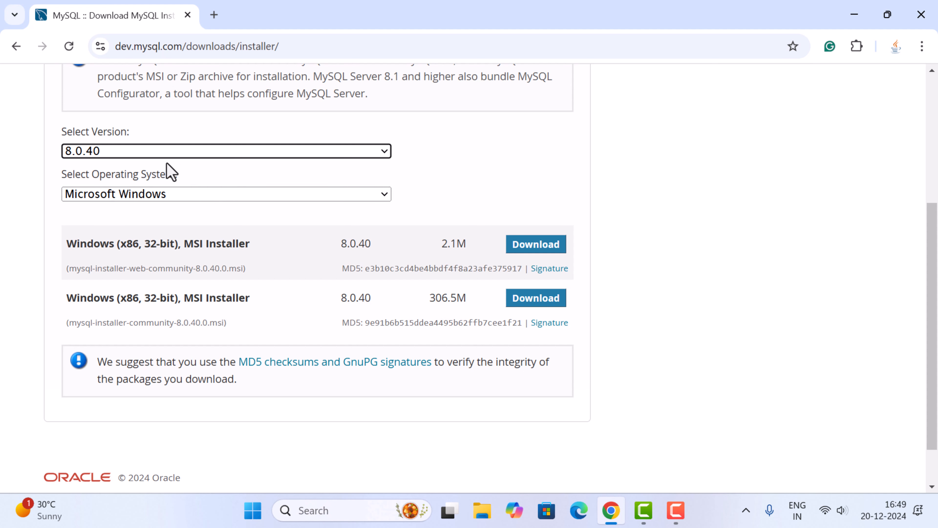
pyautogui.scroll(-1, 143, 207)
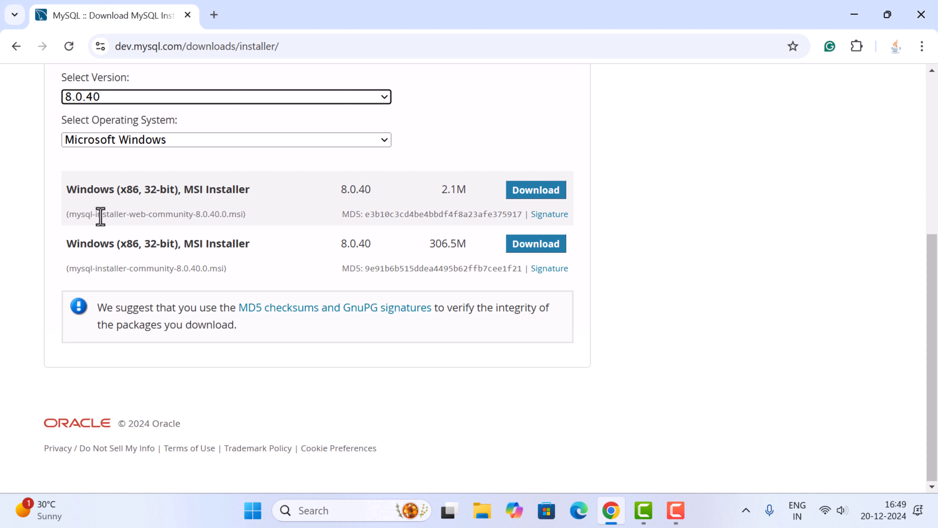
pyautogui.moveTo(60, 216); pyautogui.dragTo(236, 218)
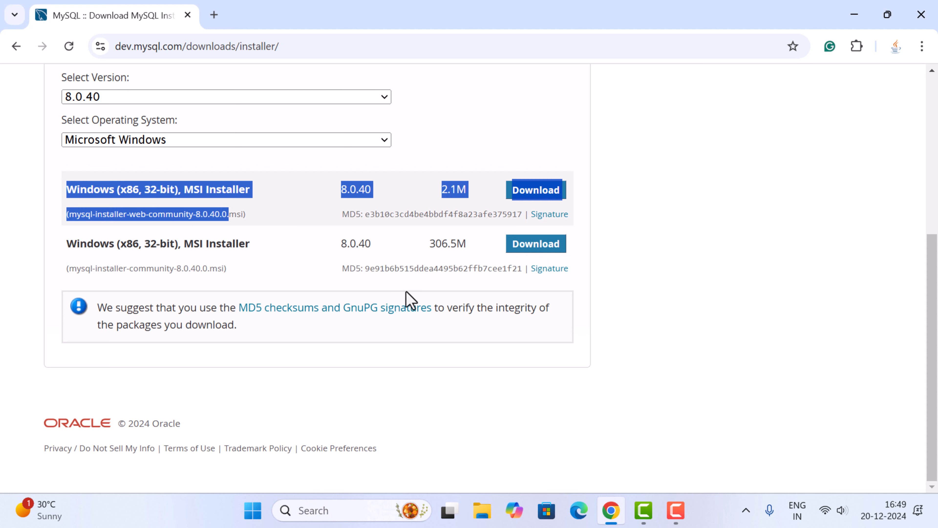
pyautogui.click(673, 300)
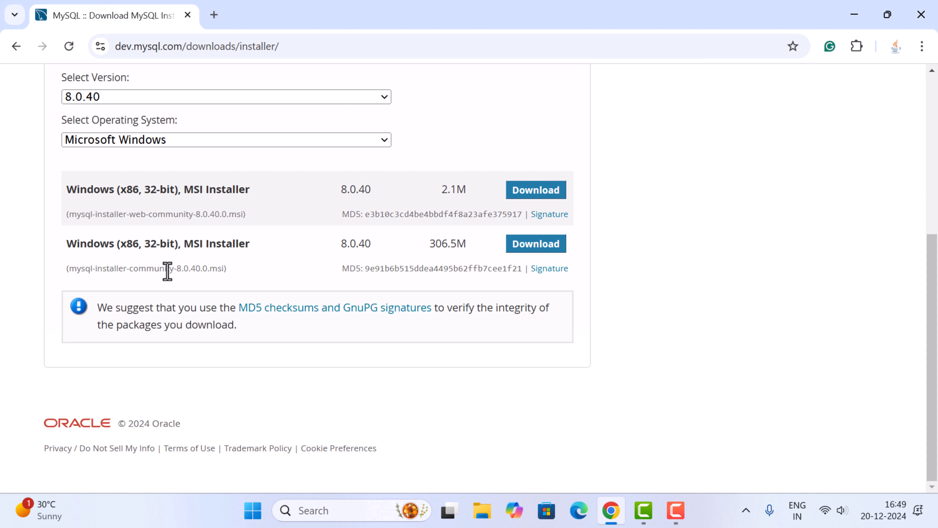
pyautogui.moveTo(66, 252); pyautogui.dragTo(708, 277)
pyautogui.click(708, 276)
pyautogui.click(536, 245)
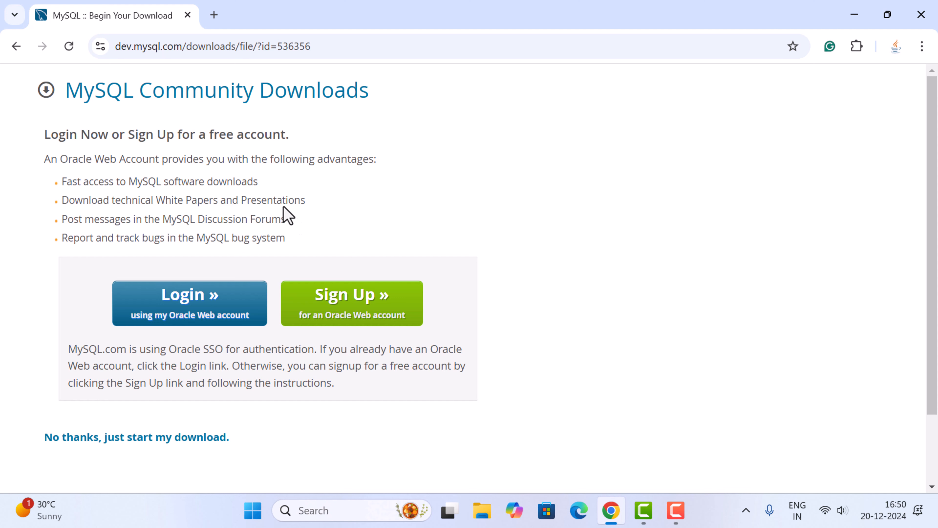
pyautogui.scroll(-2, 260, 275)
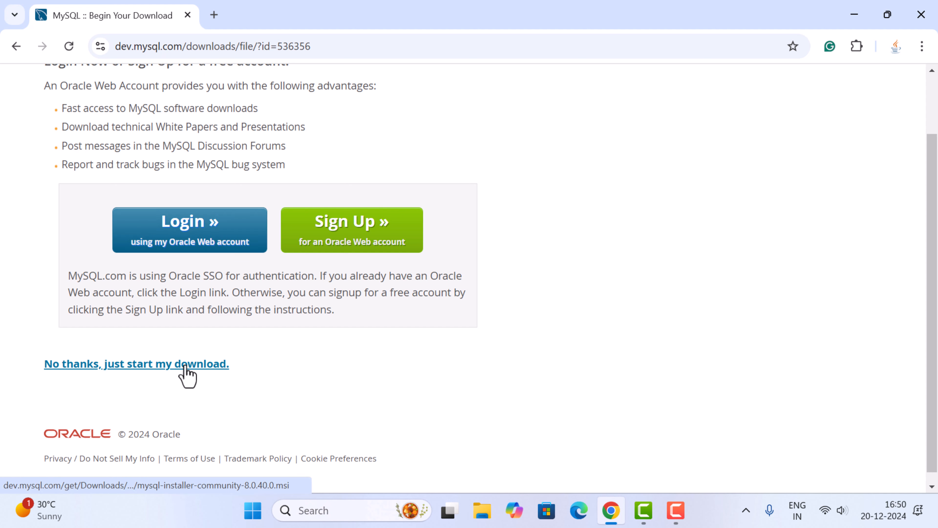
pyautogui.click(211, 366)
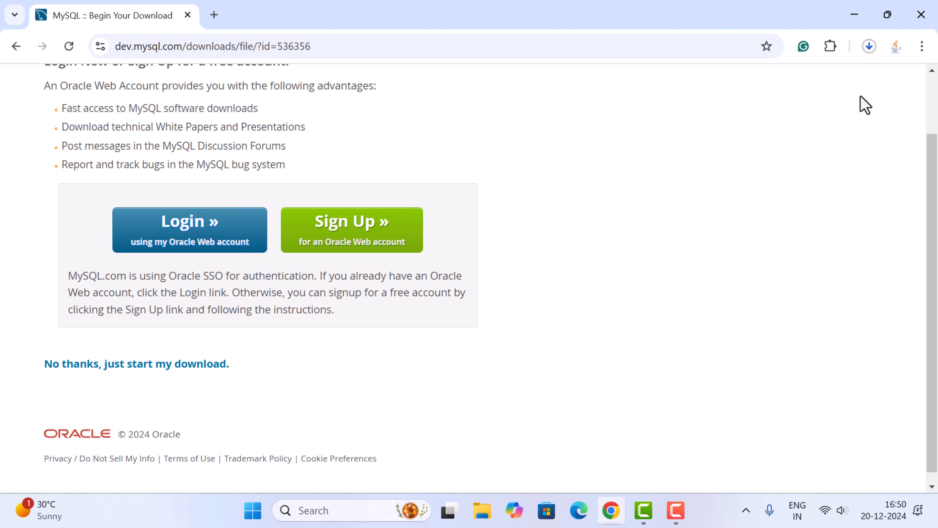
# Locate the downloaded mysql-installer-community-8.0.40.0 file in its folder, run it, and minimize the windows behind the installer
pyautogui.click(870, 48)
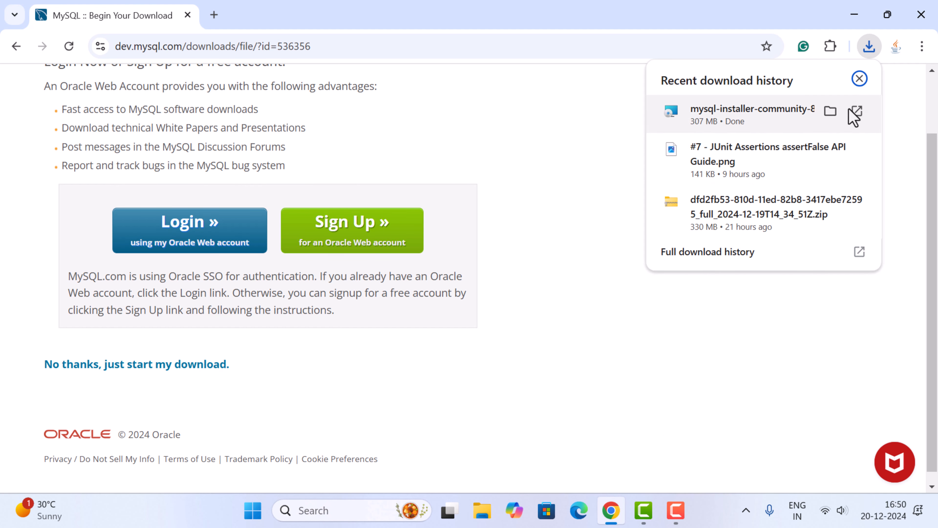
pyautogui.click(831, 112)
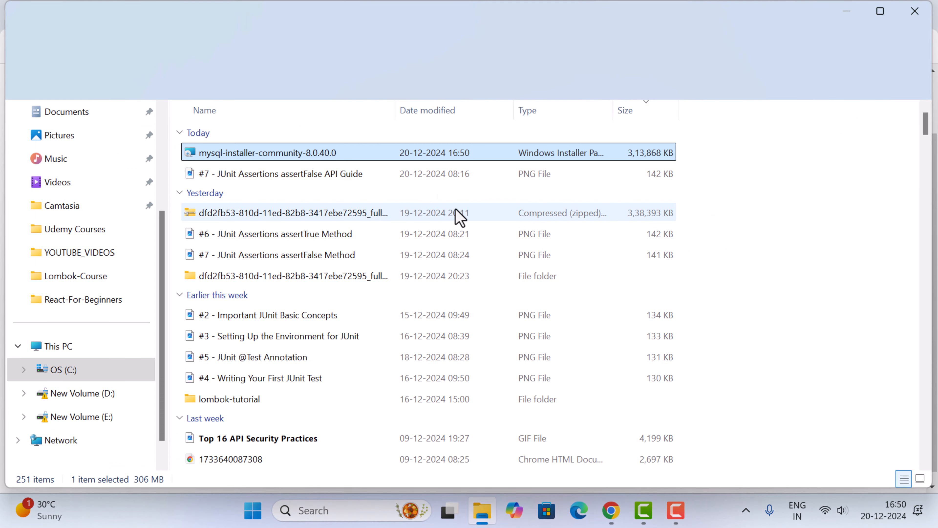
pyautogui.doubleClick(267, 153)
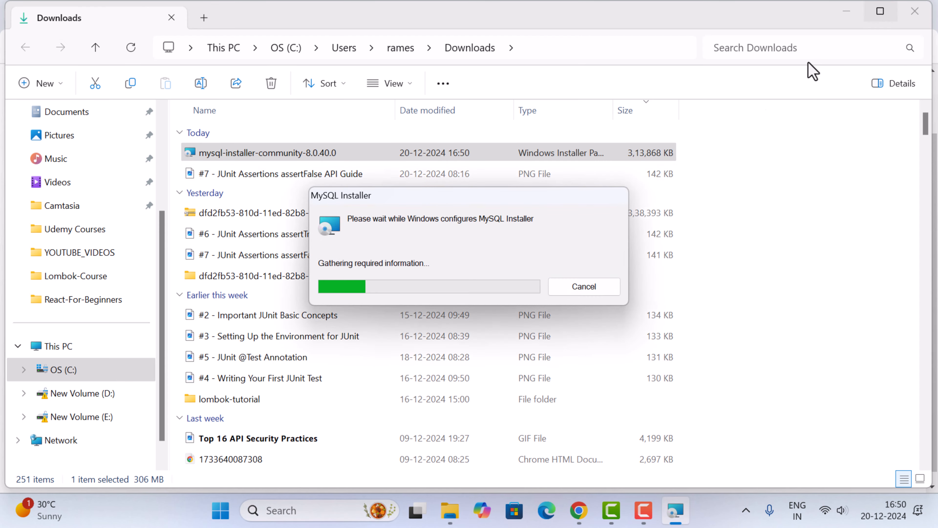
pyautogui.click(850, 15)
pyautogui.click(854, 14)
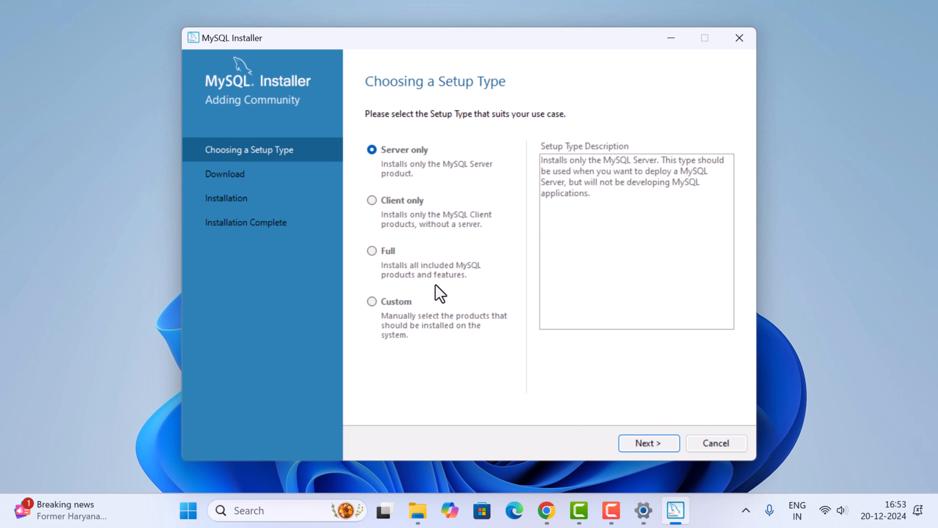
# Choose the Custom setup type and add MySQL Server 8.0.40 - X64 to the products to be installed
pyautogui.click(371, 300)
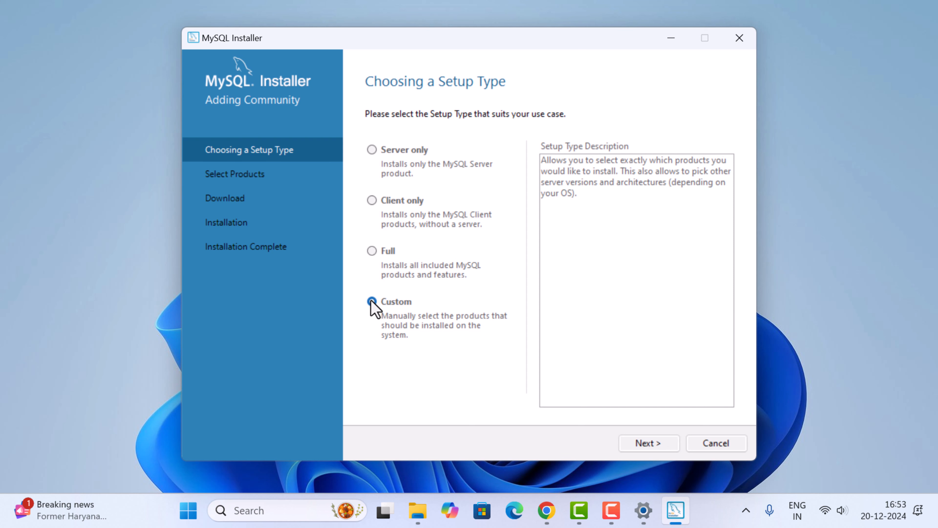
pyautogui.click(648, 444)
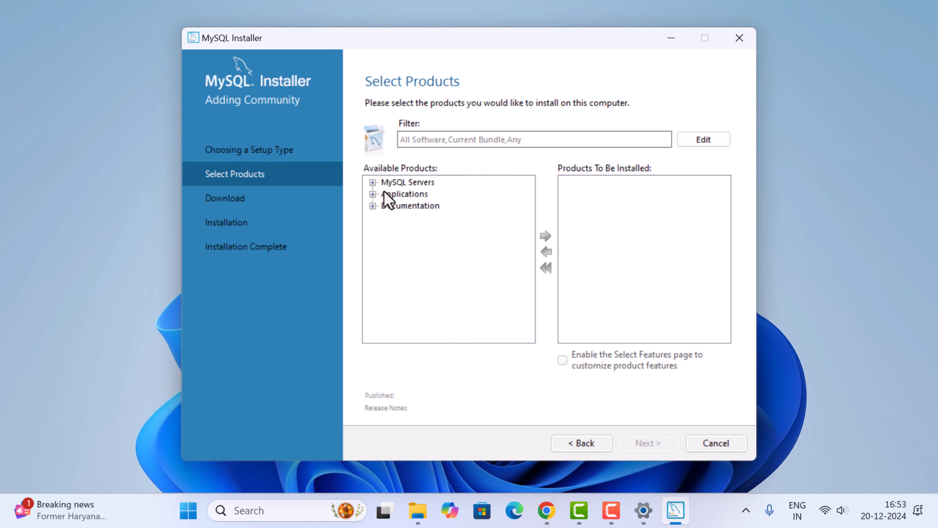
pyautogui.click(372, 182)
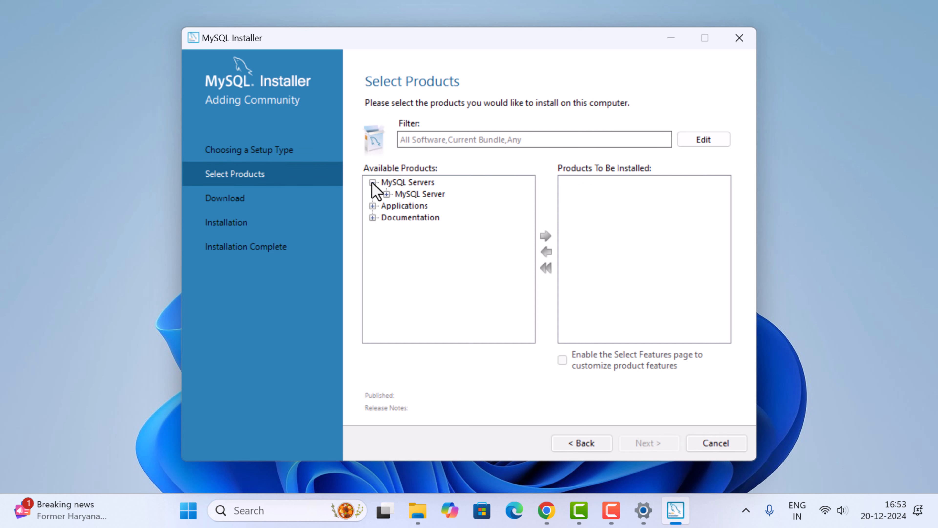
pyautogui.click(386, 194)
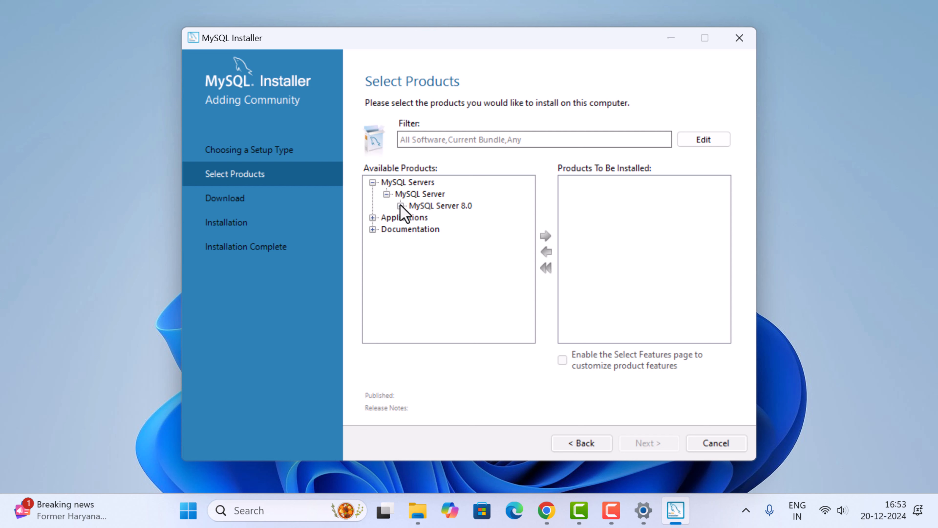
pyautogui.click(400, 206)
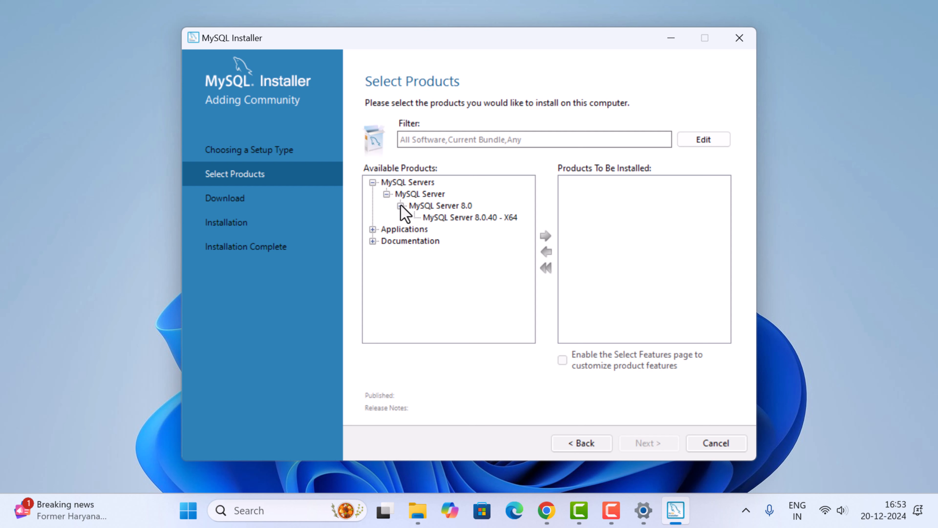
pyautogui.click(458, 218)
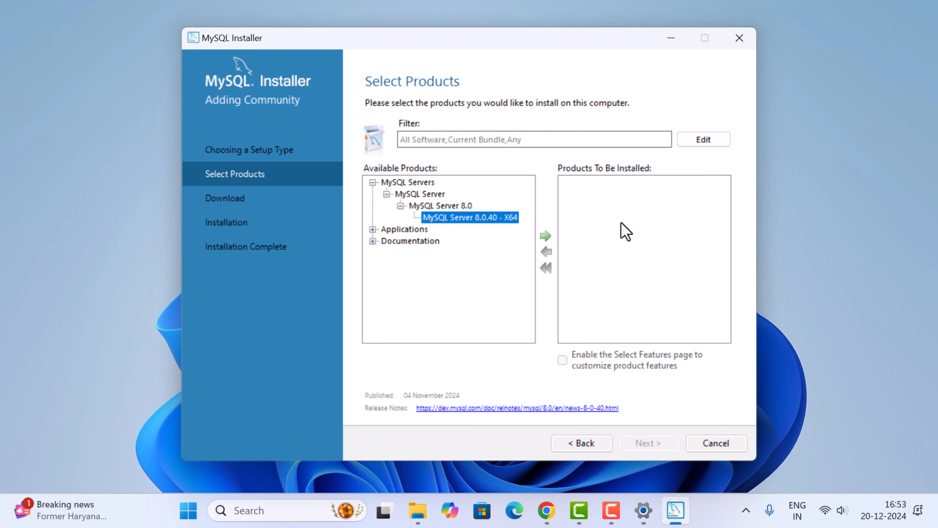
pyautogui.click(546, 236)
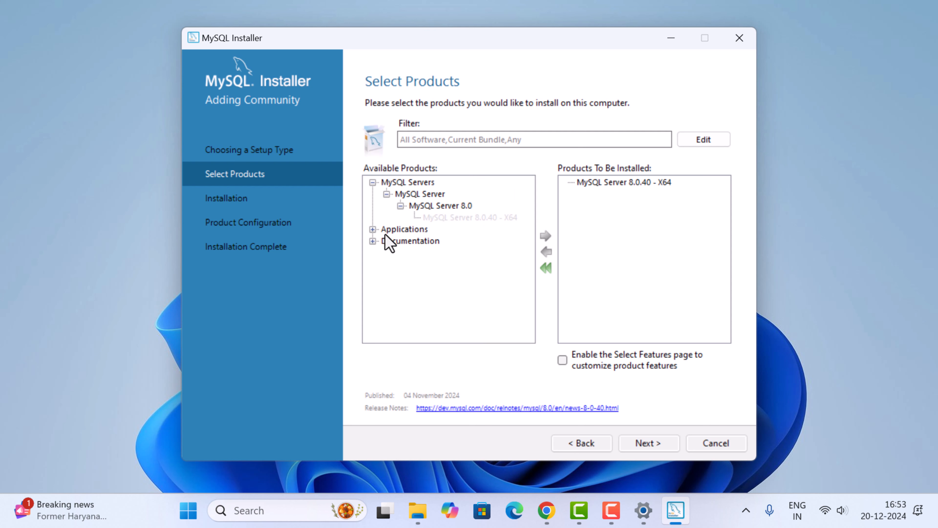
# Add the MySQL Workbench 8.0.40 application to the products to be installed
pyautogui.click(373, 230)
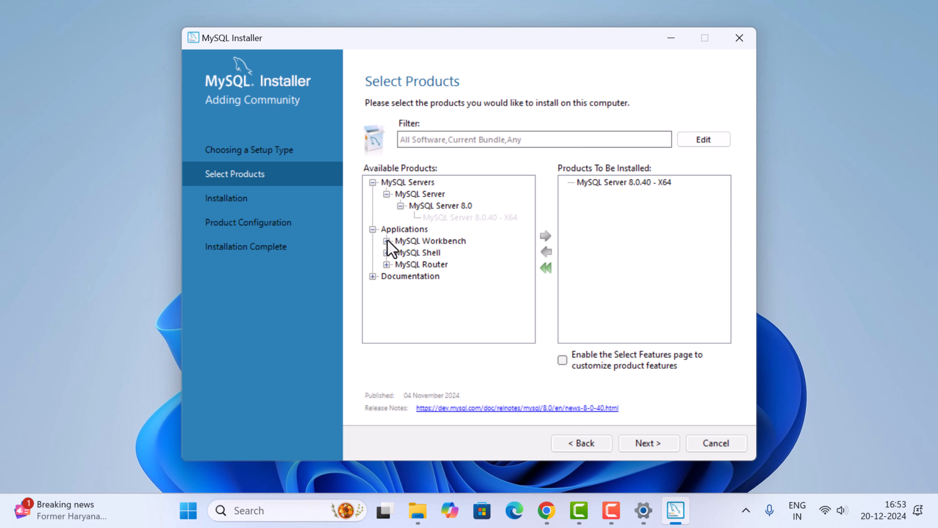
pyautogui.click(387, 241)
pyautogui.click(400, 253)
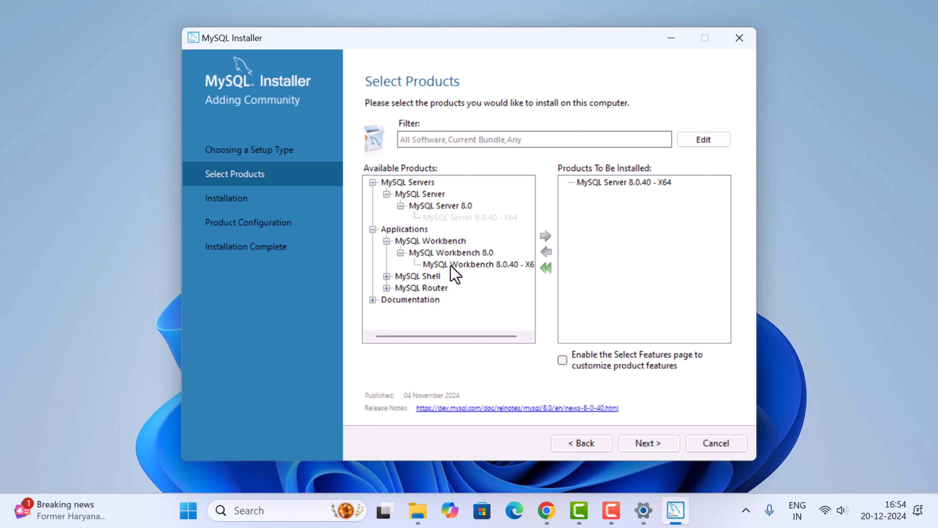
pyautogui.click(460, 267)
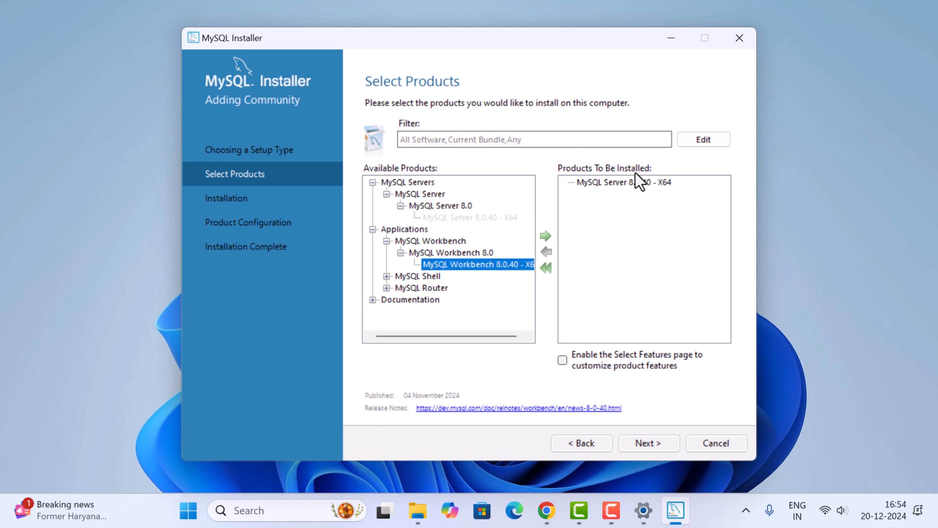
pyautogui.click(545, 237)
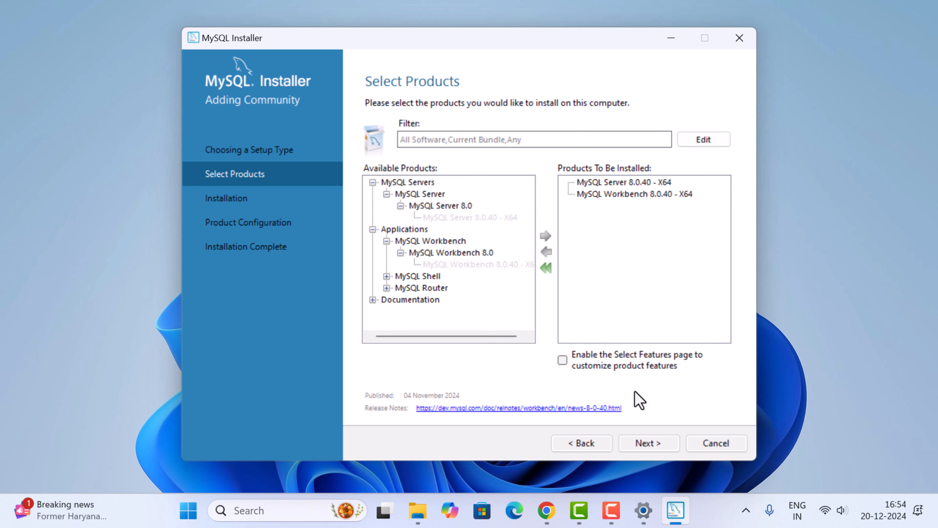
# Install the selected MySQL Server and MySQL Workbench packages and proceed to Product Configuration
pyautogui.click(657, 446)
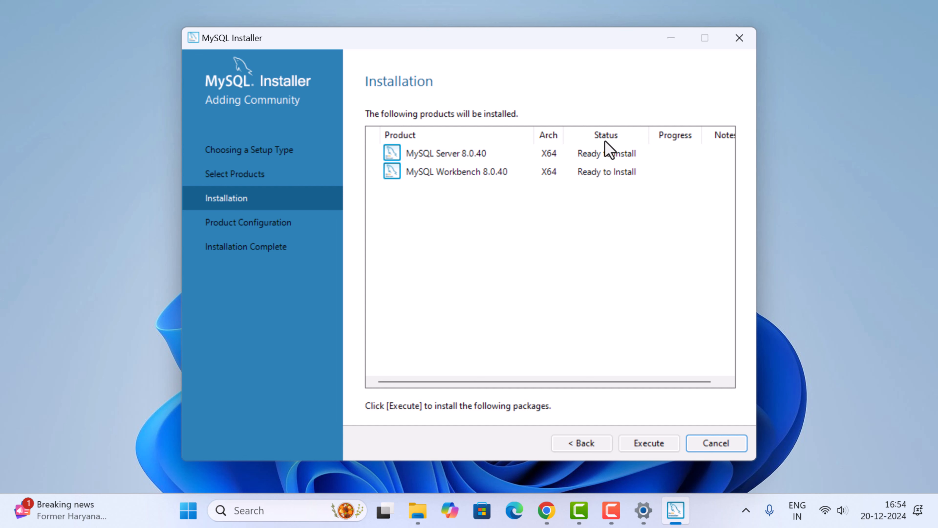
pyautogui.click(657, 452)
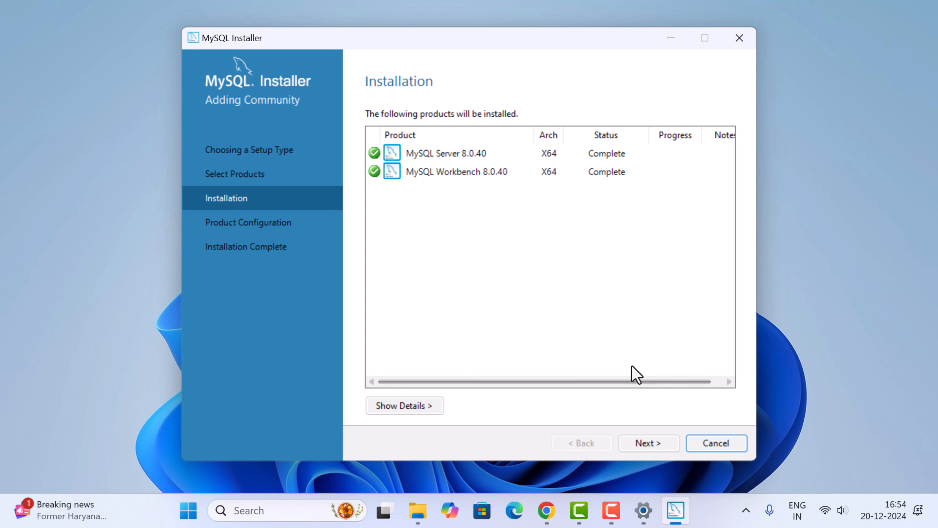
pyautogui.click(658, 461)
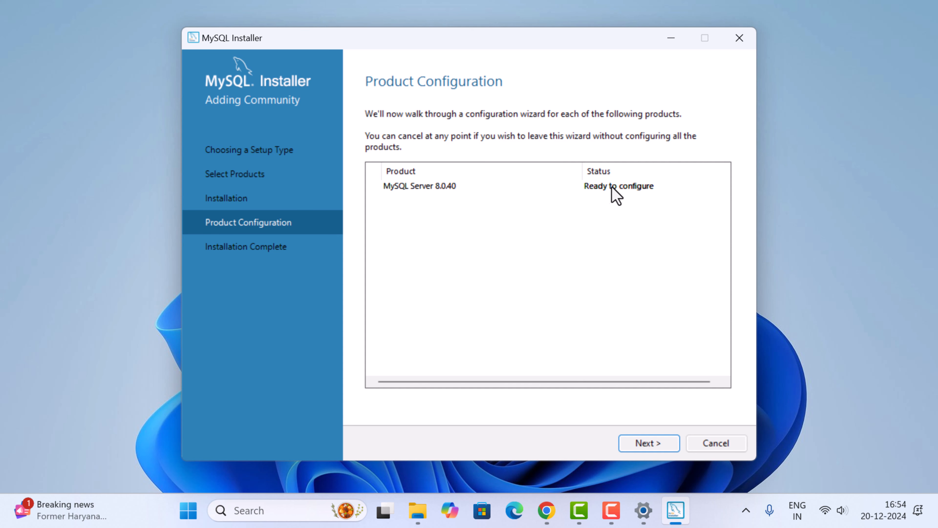
# Accept the Development Computer configuration with TCP/IP port 3306 and strong password encryption for MySQL Server 8.0.40
pyautogui.click(648, 445)
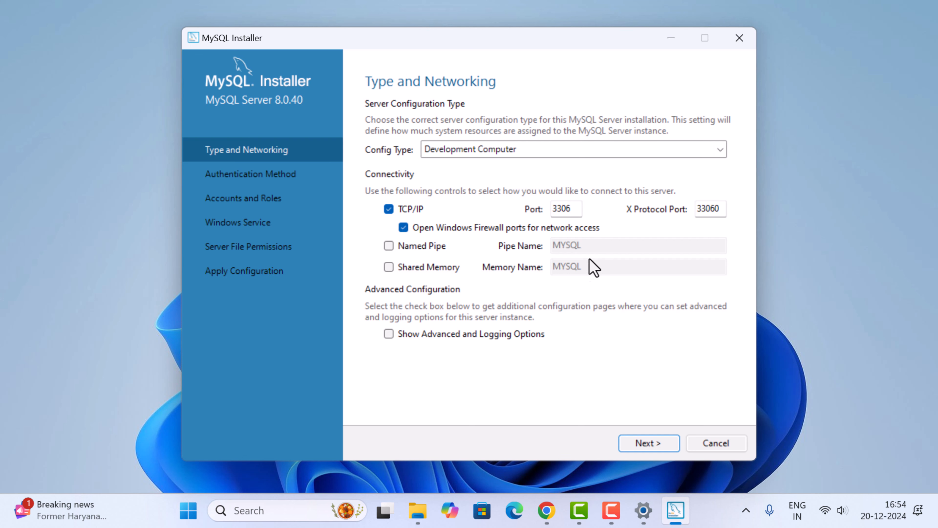
pyautogui.click(656, 443)
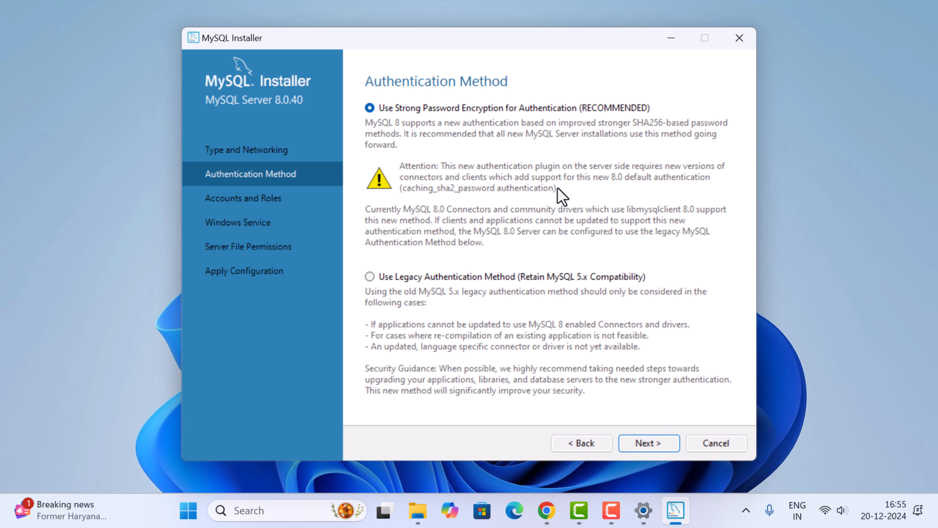
pyautogui.click(654, 445)
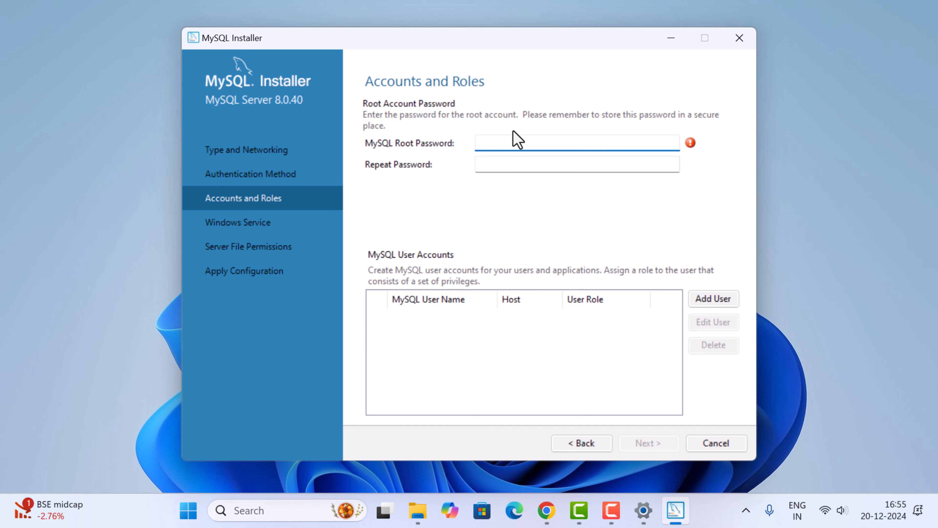
# Enter and repeat the MySQL root account password, then proceed to the Windows Service settings without adding a user account
pyautogui.write('••••••••••••')
pyautogui.press('Tab')
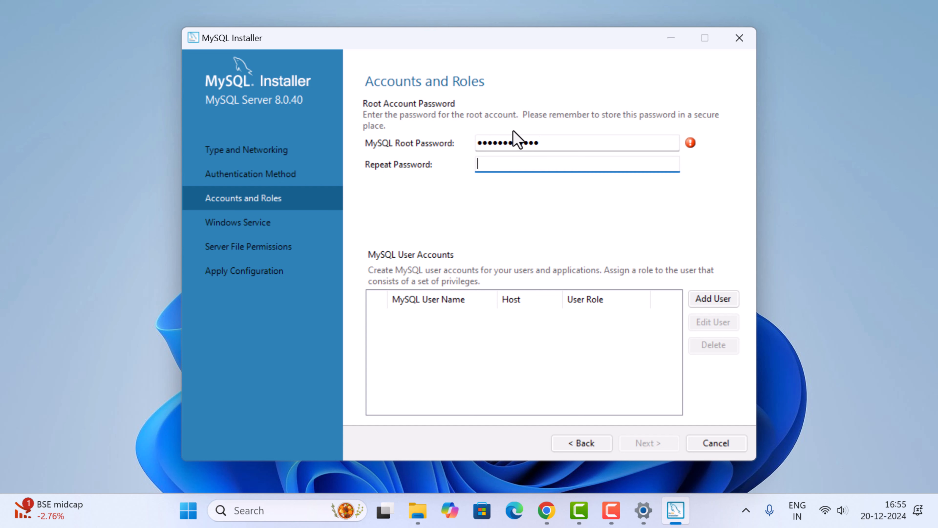
pyautogui.write('•••••••••••••')
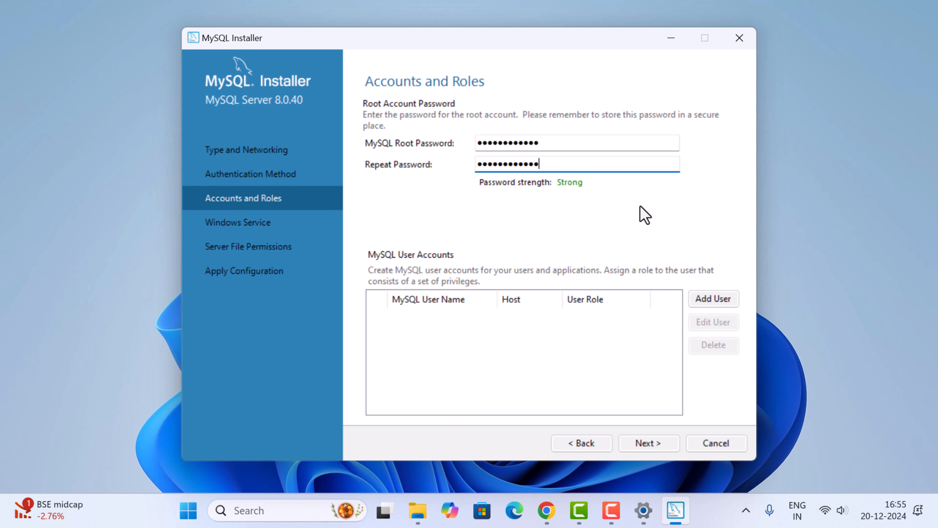
pyautogui.click(713, 299)
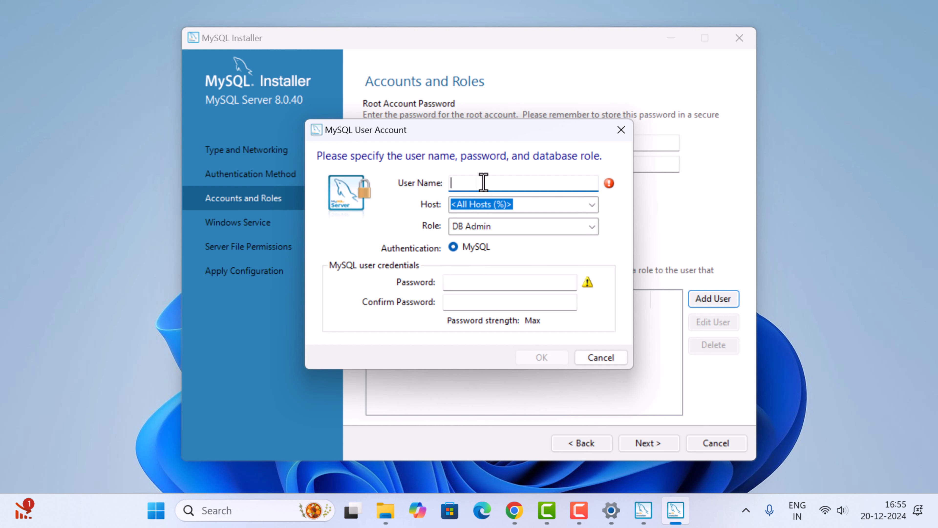
pyautogui.click(605, 358)
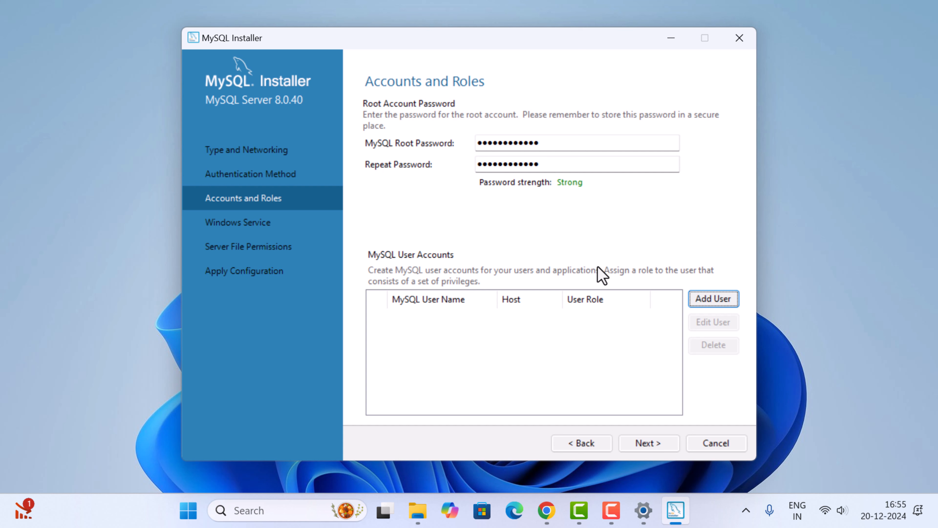
pyautogui.click(658, 446)
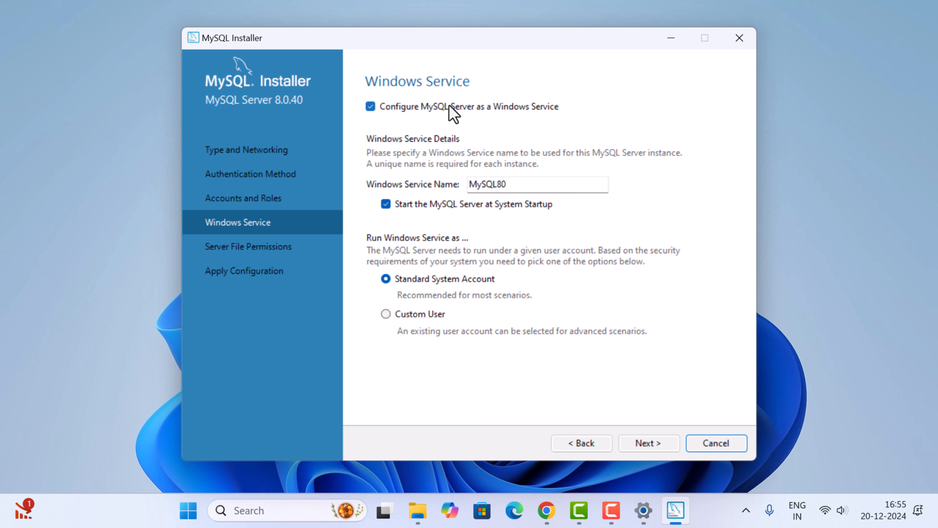
# Keep the Windows service name MySQL80, disable starting MySQL Server at system startup, and proceed to the server file permissions
pyautogui.click(525, 185)
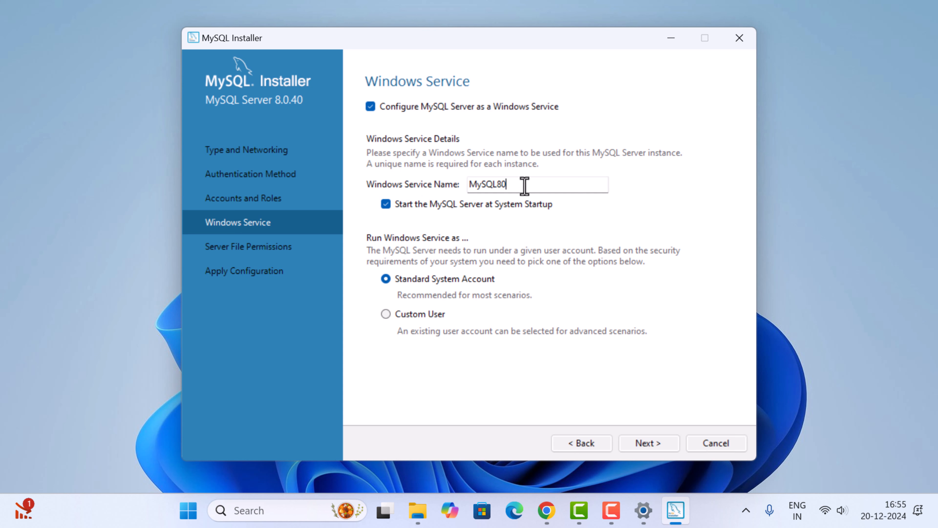
pyautogui.moveTo(525, 185); pyautogui.dragTo(463, 187)
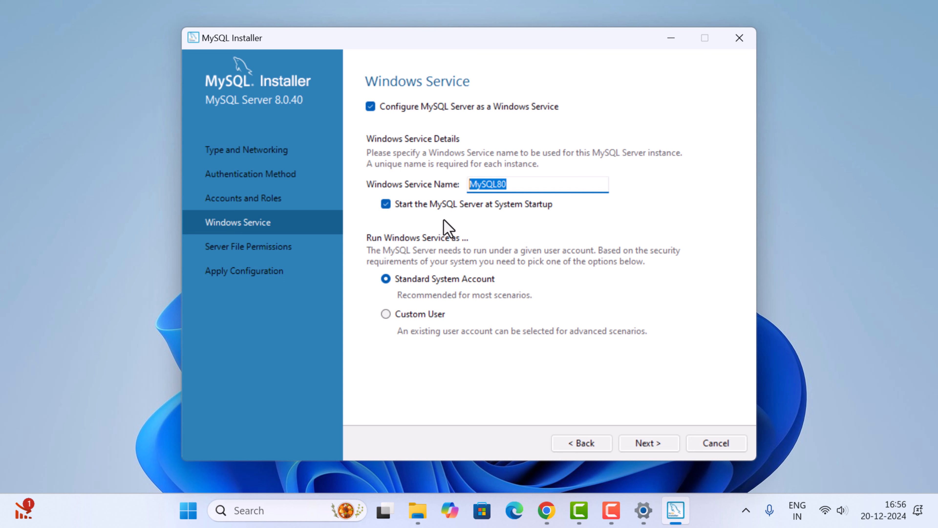
pyautogui.click(386, 204)
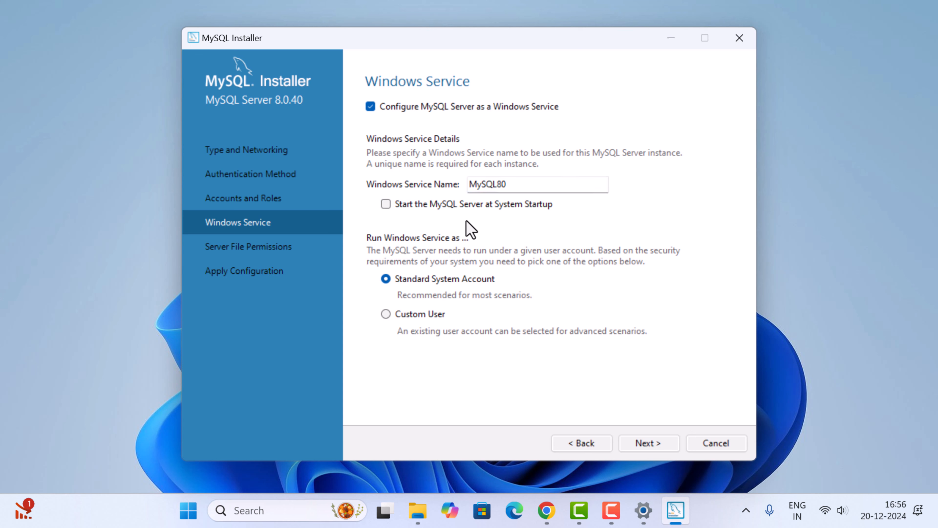
pyautogui.click(650, 444)
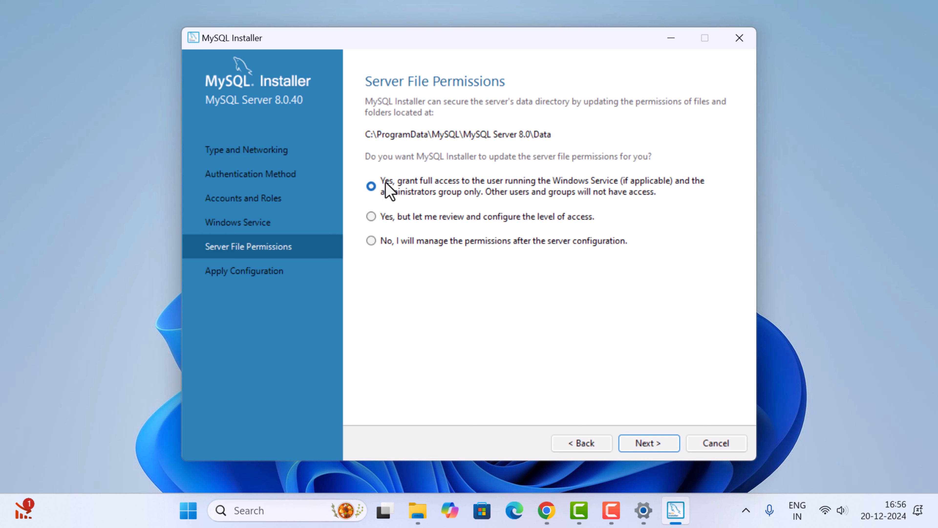
# Accept full access for the service user and administrators group only, and apply the server configuration through to its finish
pyautogui.click(650, 443)
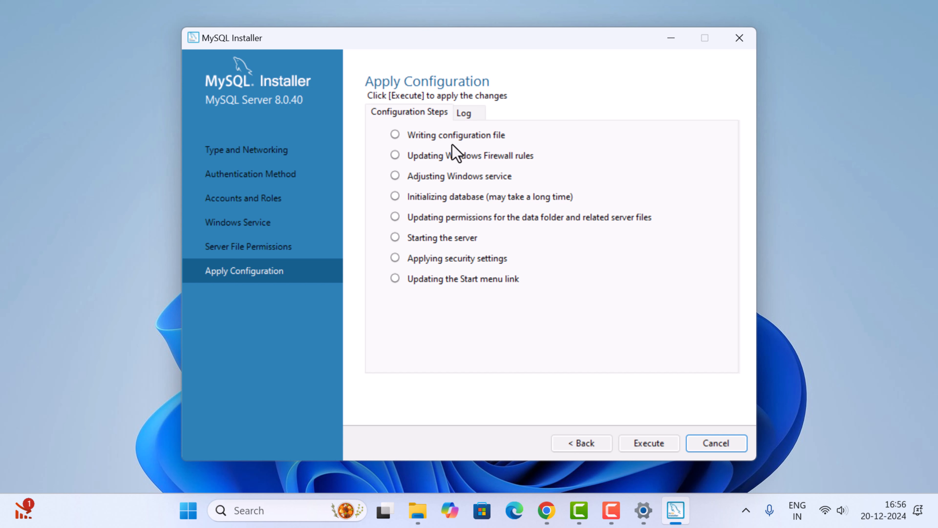
pyautogui.click(652, 448)
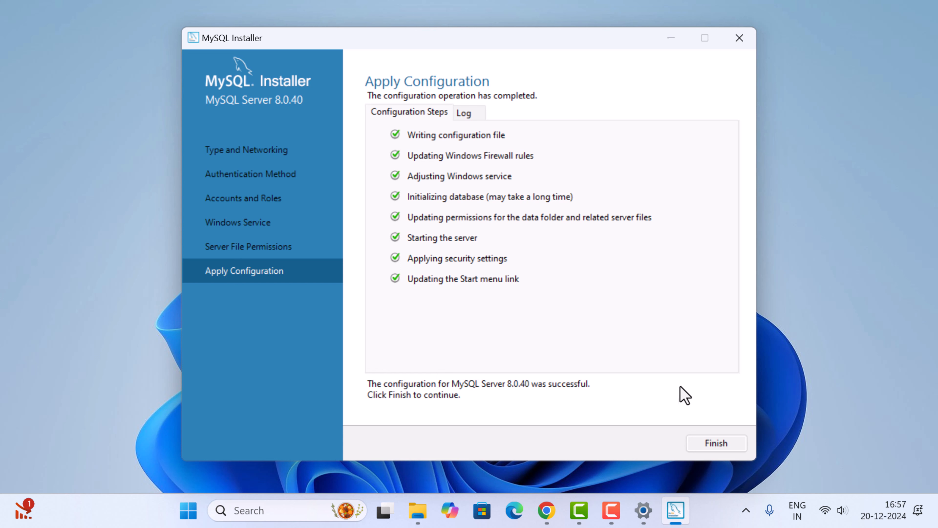
pyautogui.click(719, 447)
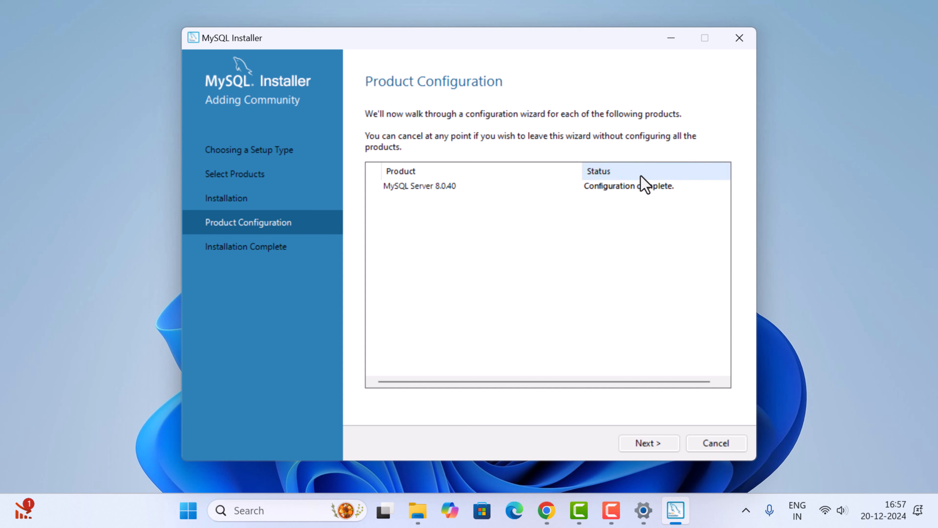
# Complete the installation with MySQL Workbench set to start after setup, and maximize the Workbench window
pyautogui.click(651, 445)
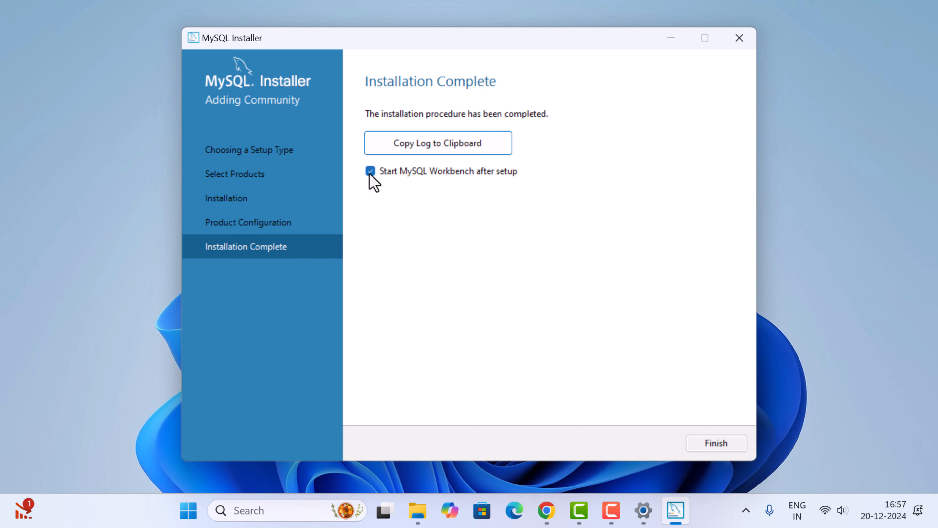
pyautogui.click(712, 448)
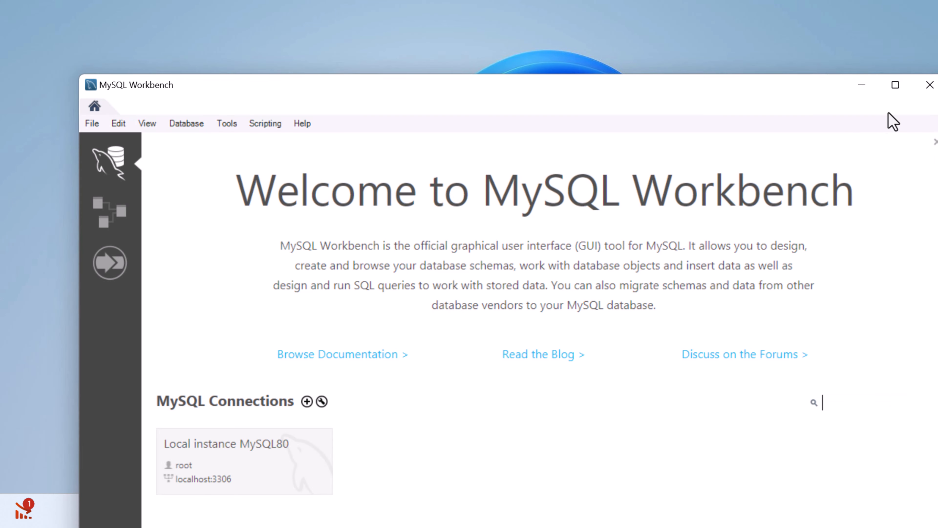
pyautogui.click(895, 86)
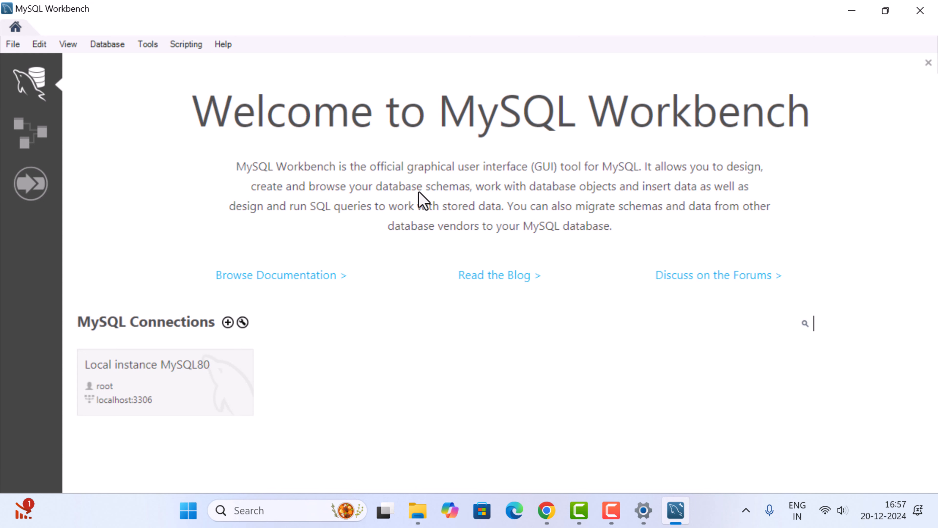
# Switch to a maximized Command Prompt and run the mysql command to check whether it is available
pyautogui.click(266, 510)
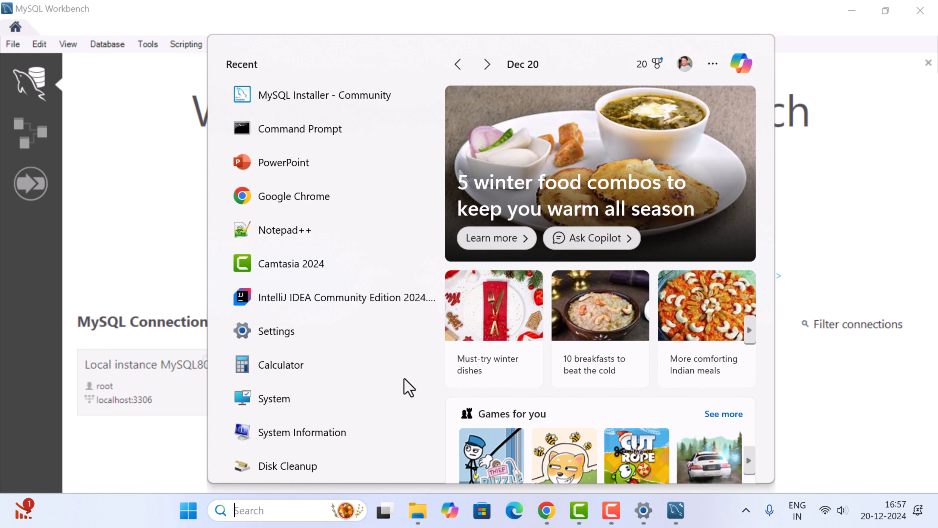
pyautogui.write('cmd')
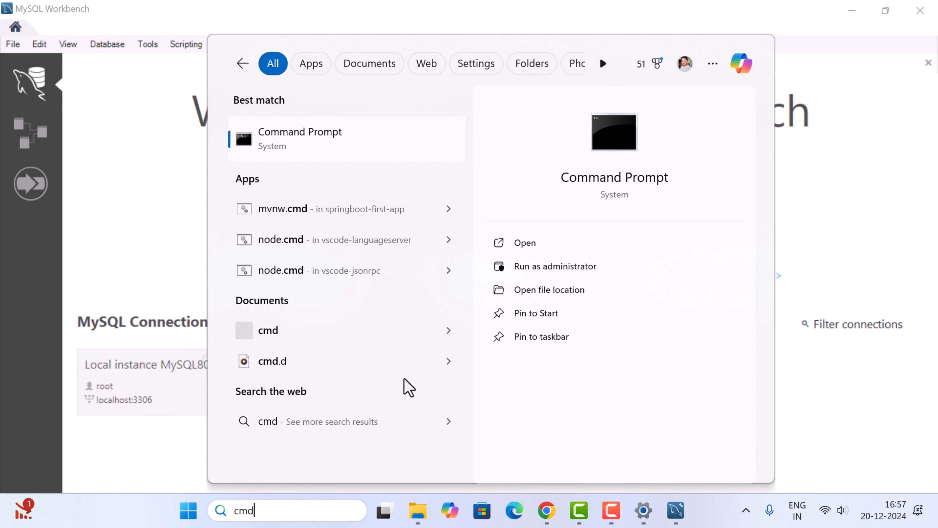
pyautogui.click(335, 145)
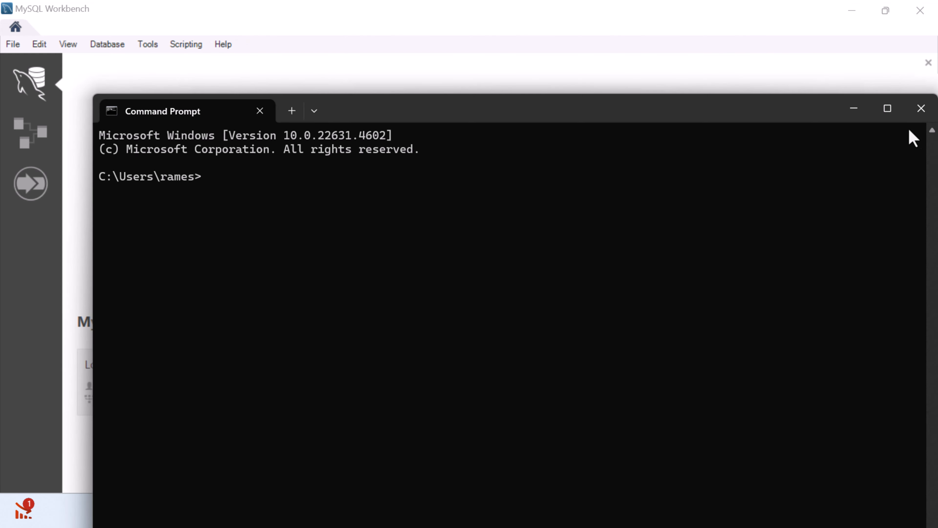
pyautogui.click(888, 108)
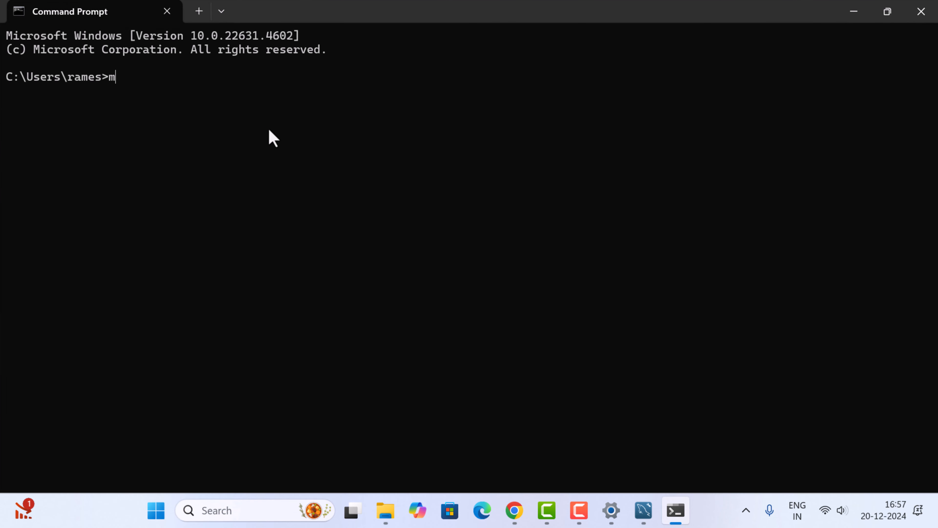
pyautogui.write('mysql')
pyautogui.press('Return')
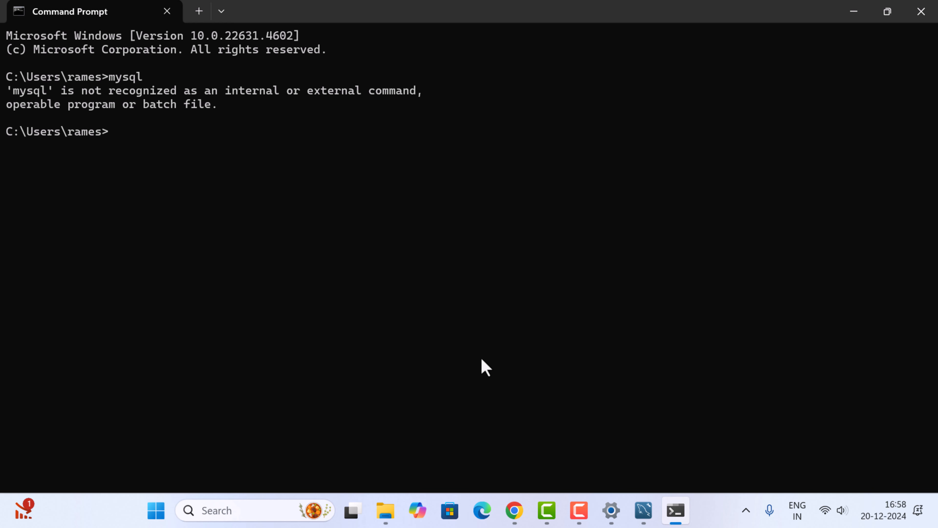
# In File Explorer, open C:\Program Files\MySQL\MySQL Server 8.0\bin and select the folder's full path
pyautogui.click(386, 509)
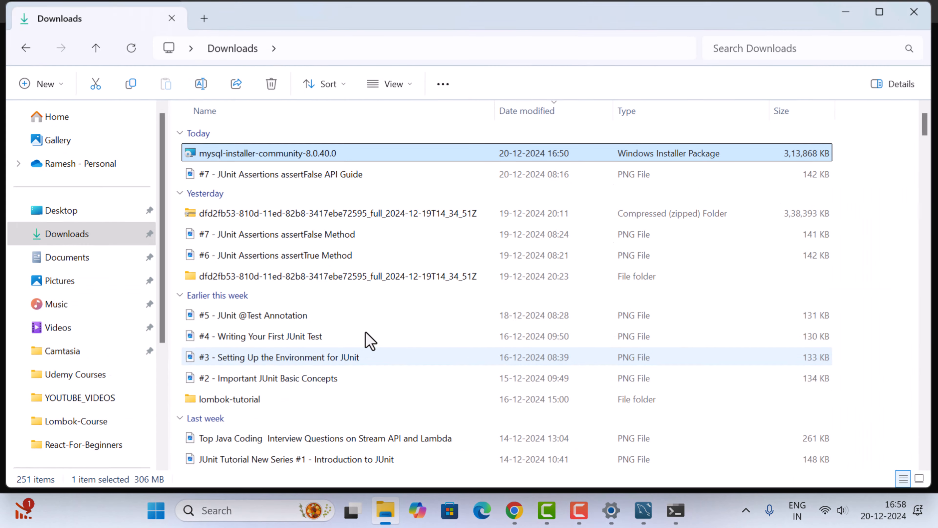
pyautogui.scroll(-4, 118, 364)
pyautogui.click(66, 323)
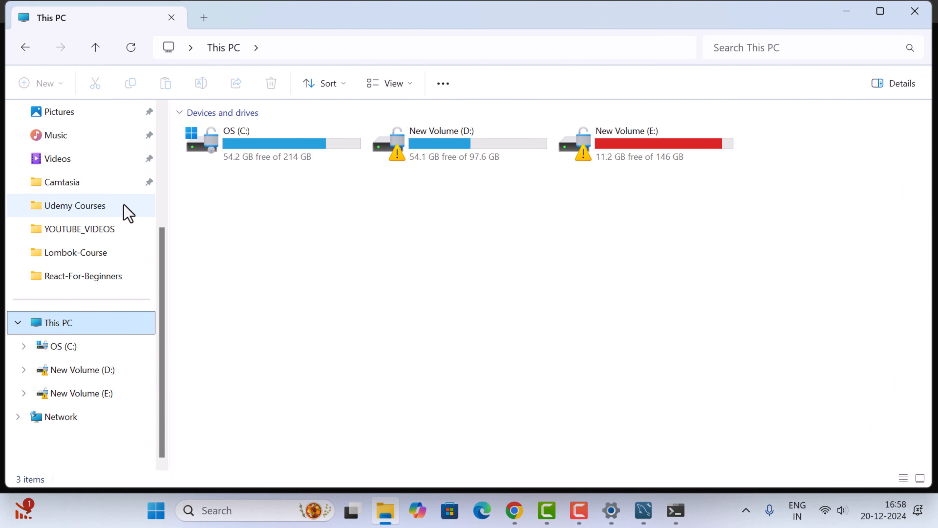
pyautogui.doubleClick(295, 148)
pyautogui.doubleClick(230, 240)
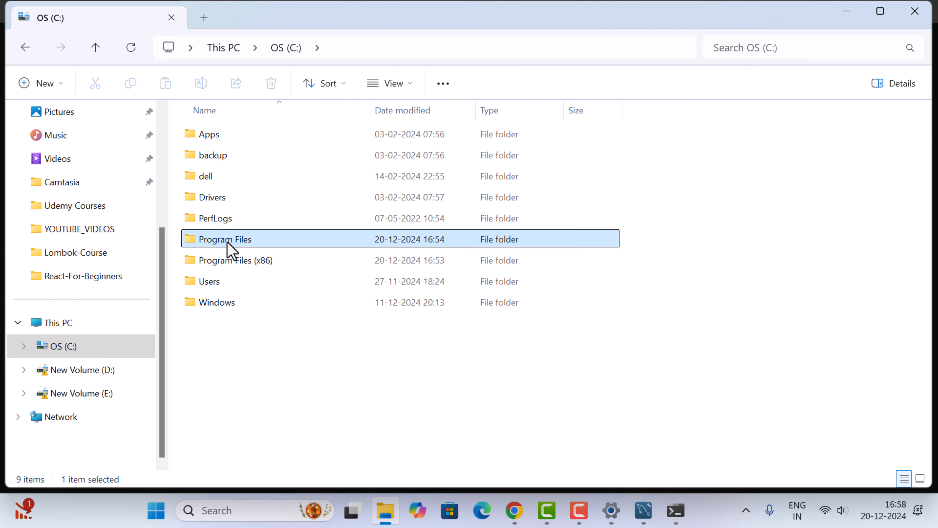
pyautogui.scroll(-2, 241, 262)
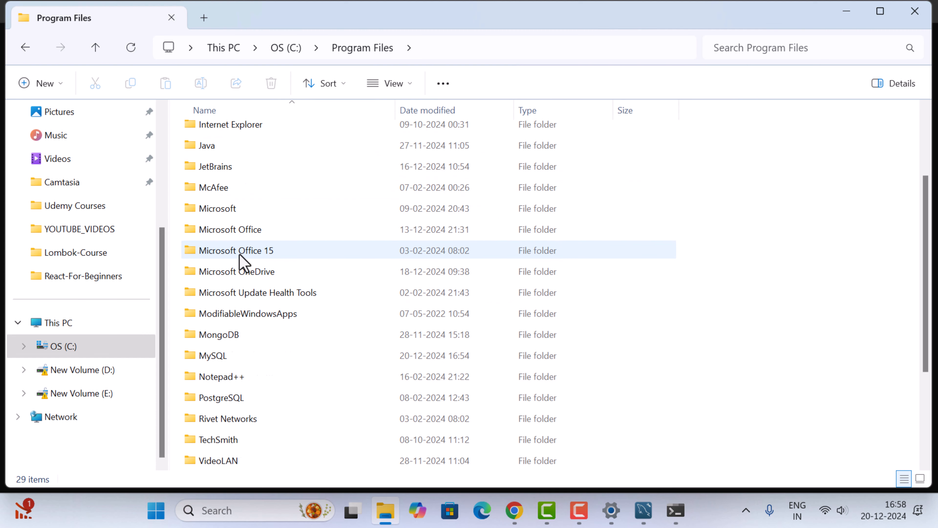
pyautogui.doubleClick(221, 357)
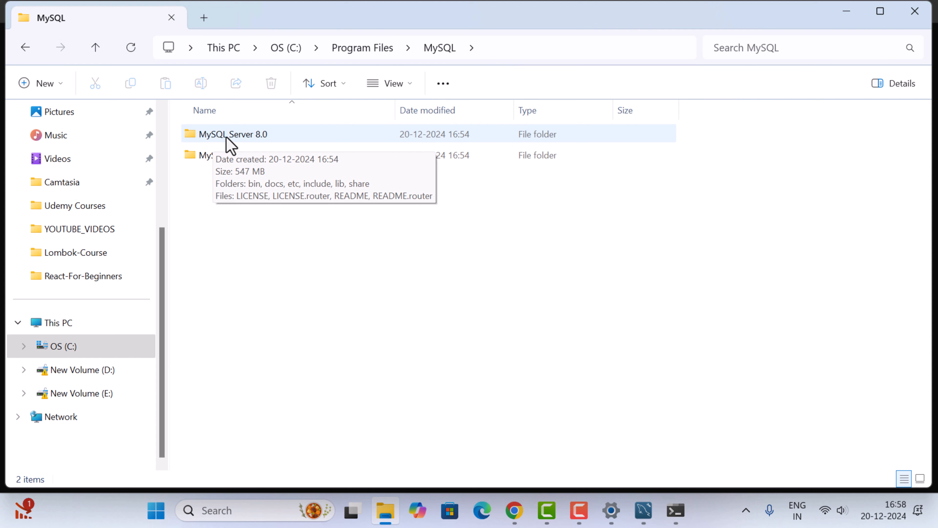
pyautogui.doubleClick(231, 135)
pyautogui.doubleClick(218, 138)
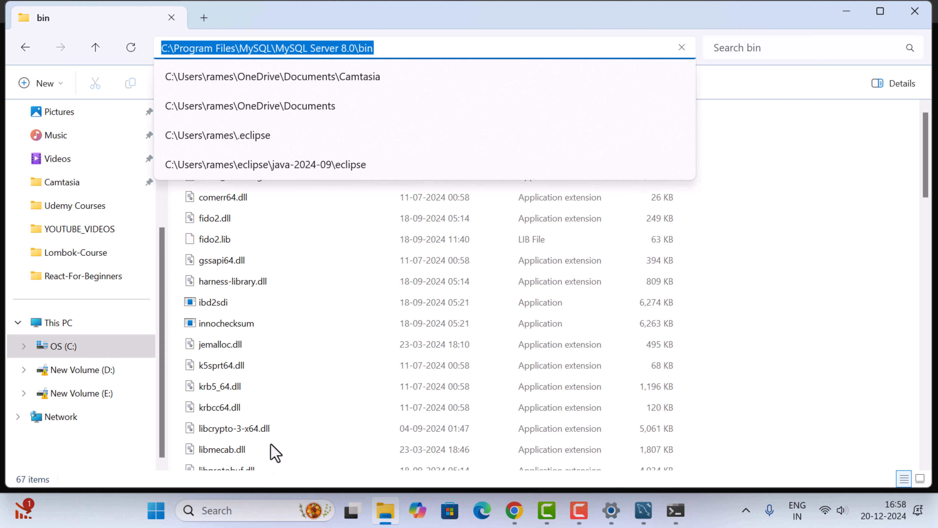
# Search Windows for the system environment variables settings and open the system Path variable for editing
pyautogui.click(240, 511)
pyautogui.write('e')
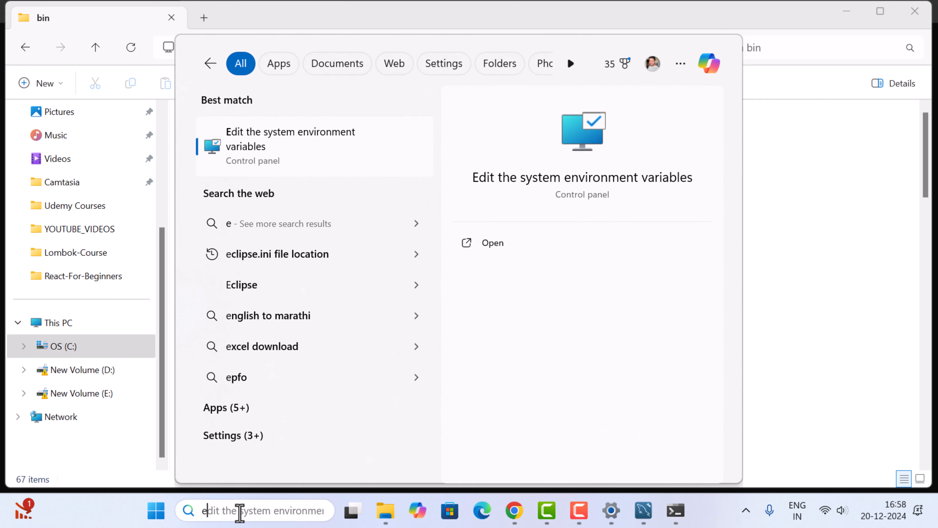
pyautogui.write('nvi')
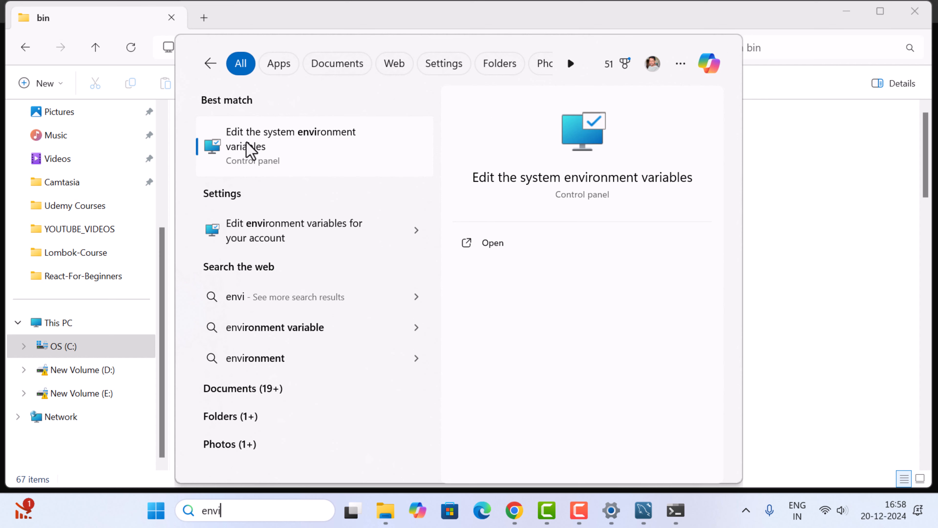
pyautogui.click(297, 154)
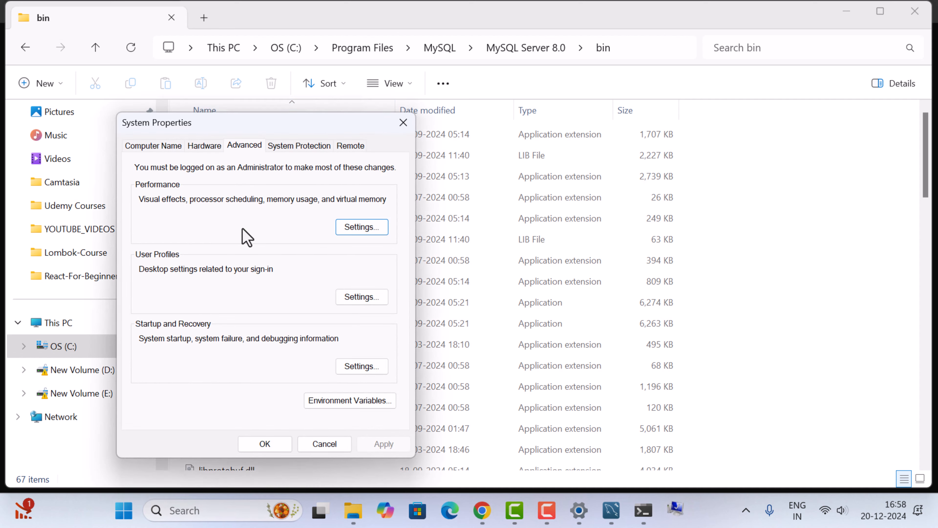
pyautogui.click(345, 403)
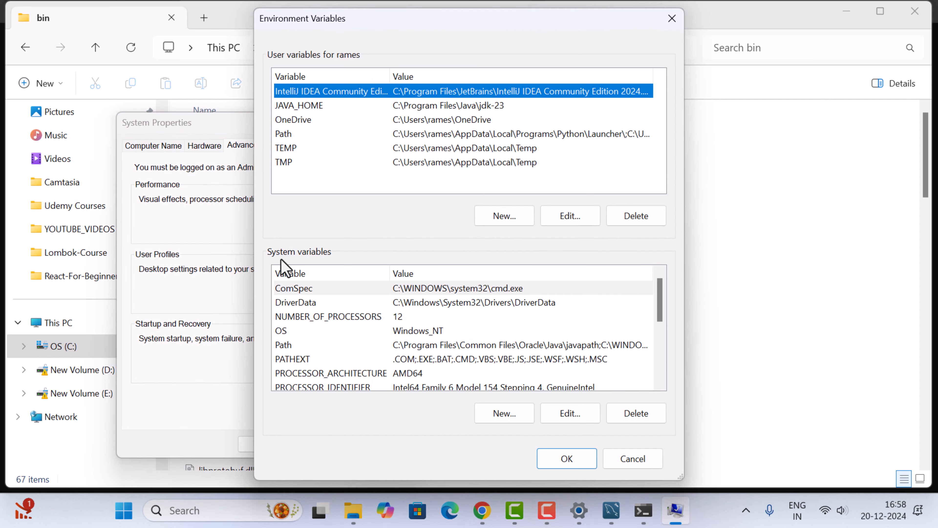
pyautogui.click(426, 347)
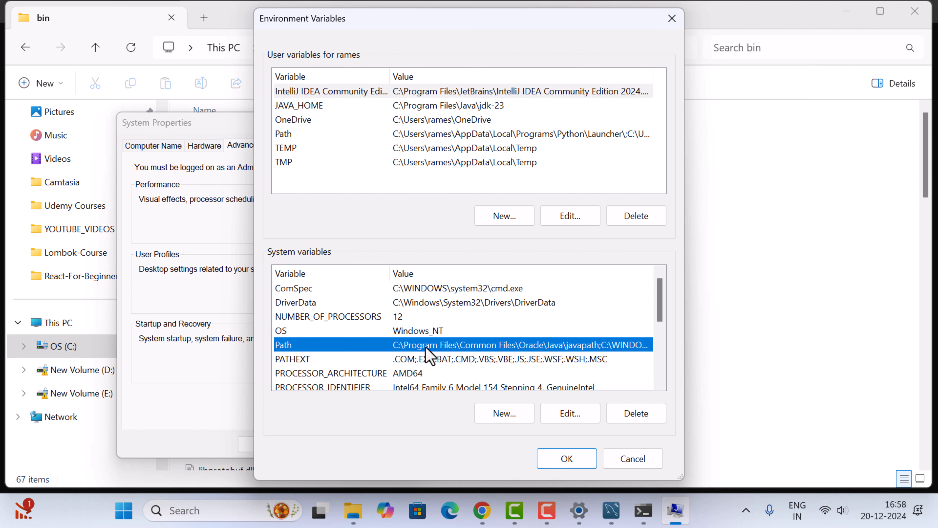
pyautogui.click(570, 413)
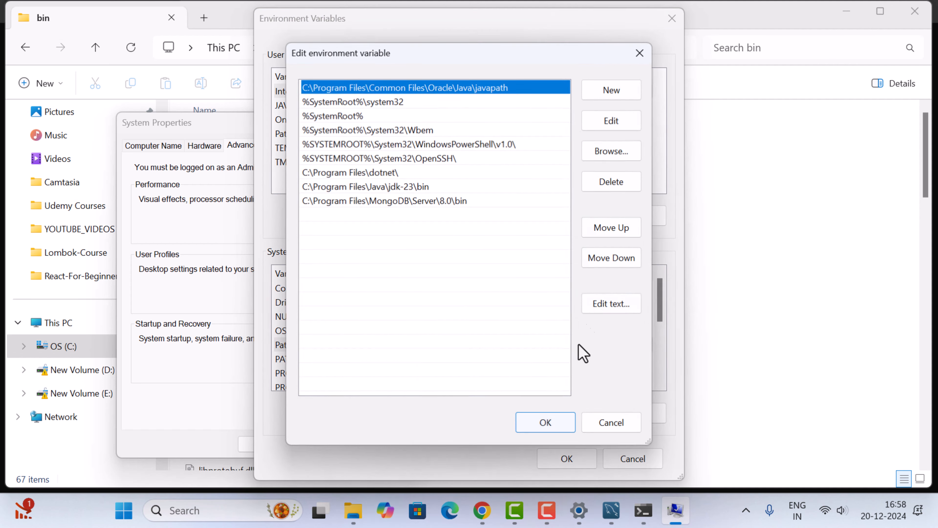
# Add C:\Program Files\MySQL\MySQL Server 8.0\bin as a new system Path entry and confirm all open settings dialogs
pyautogui.click(618, 89)
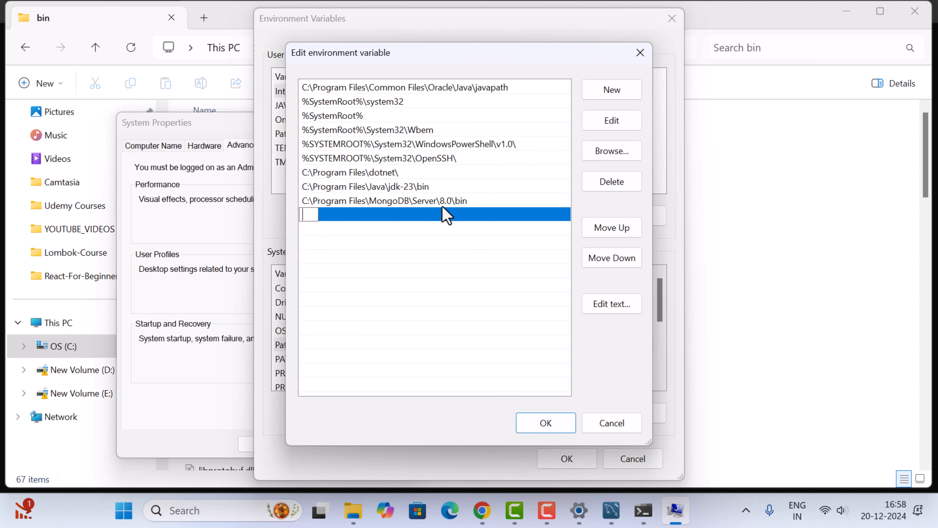
pyautogui.write('C:\\Program Files\\MySQL\\MySQL Server 8.0\\bin')
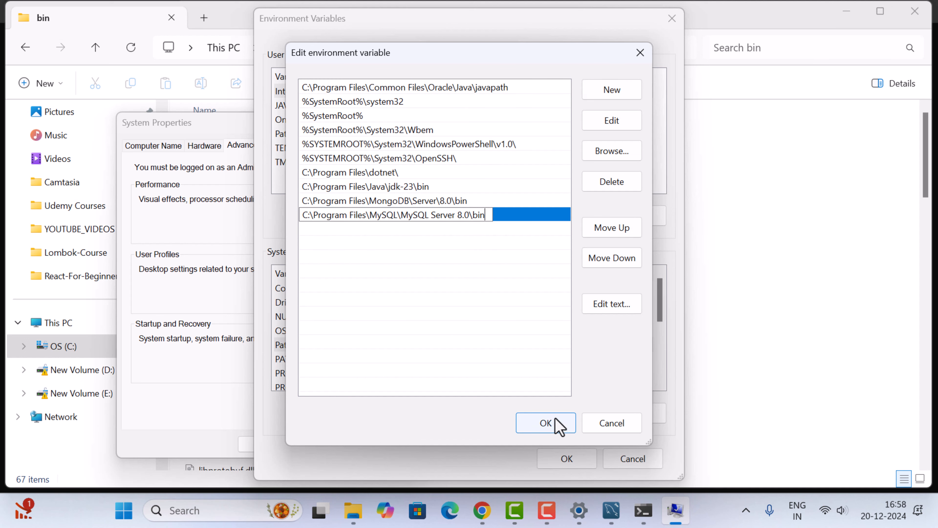
pyautogui.click(558, 425)
pyautogui.click(569, 460)
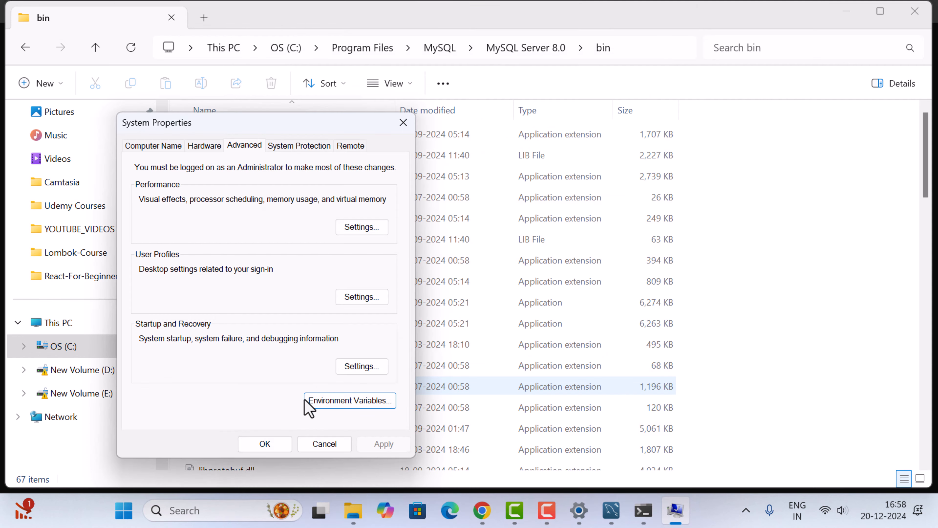
pyautogui.click(265, 443)
# Restart Command Prompt in a maximized window and run mysql --version to check the command-line client
pyautogui.hotkey('alt', 'Tab')
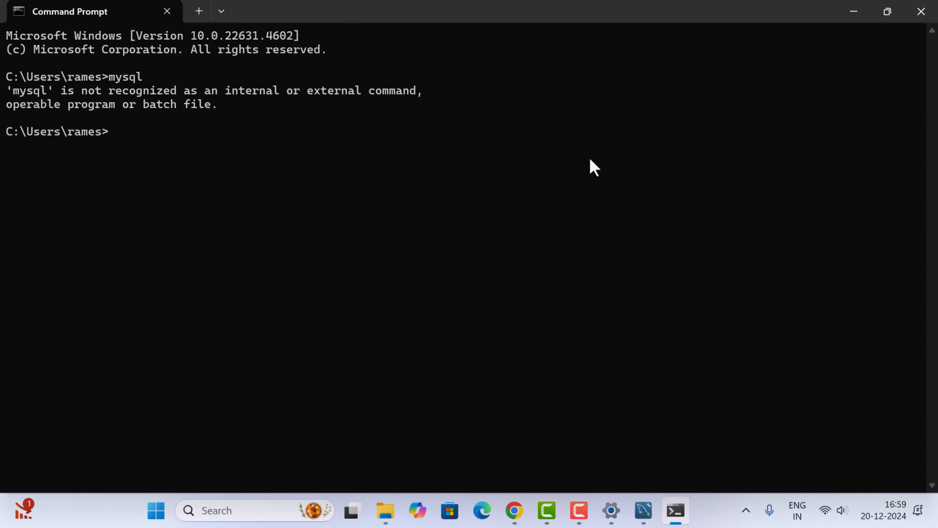
pyautogui.click(921, 11)
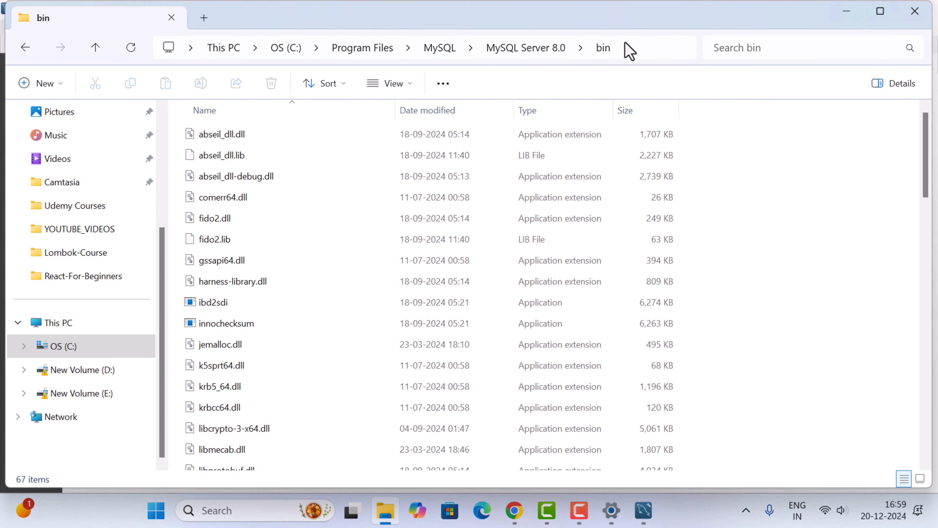
pyautogui.click(283, 511)
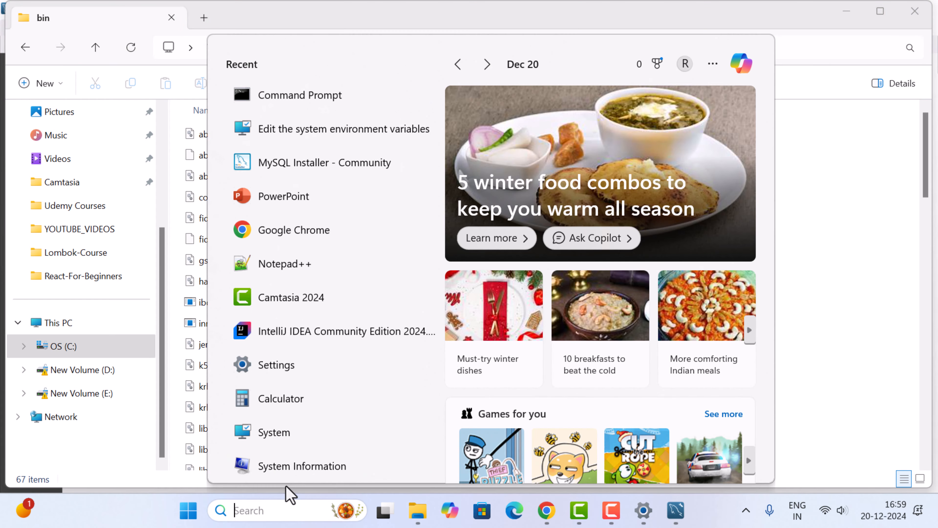
pyautogui.write('cmd')
pyautogui.click(323, 154)
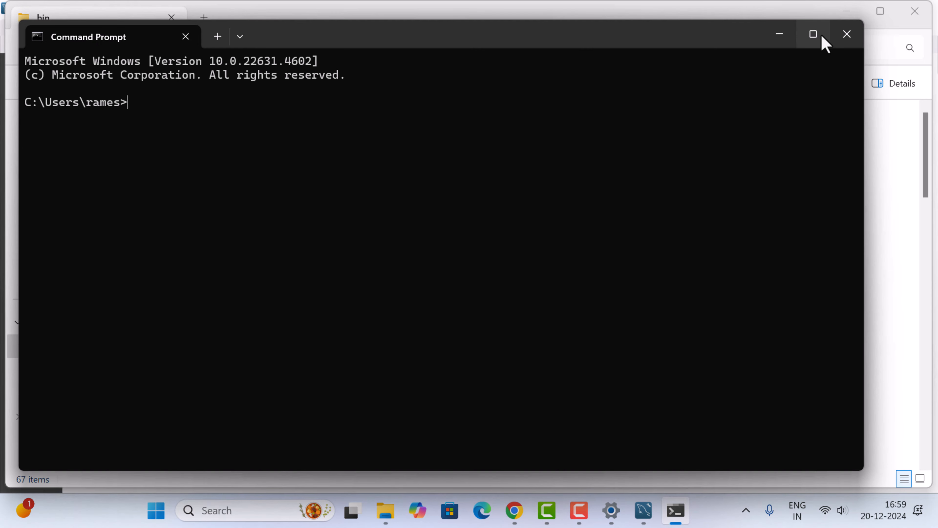
pyautogui.click(820, 35)
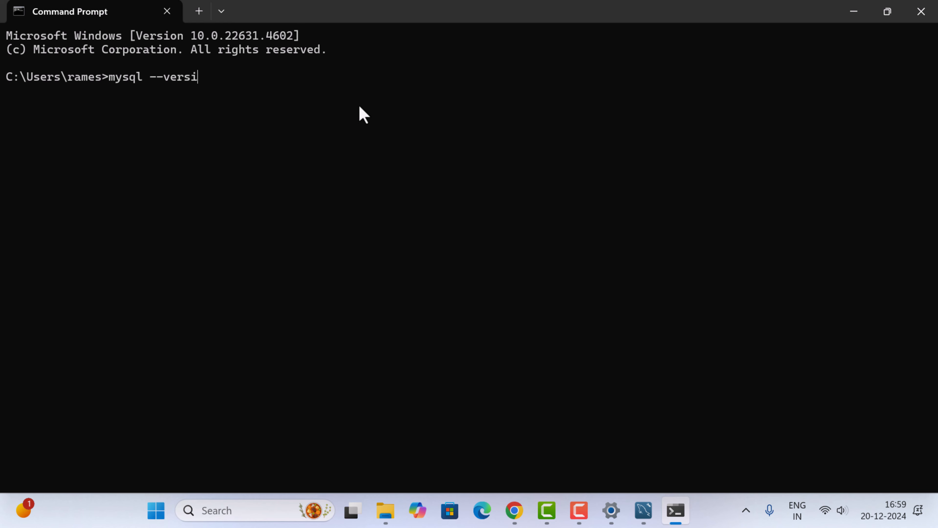
pyautogui.write('on')
pyautogui.press('Return')
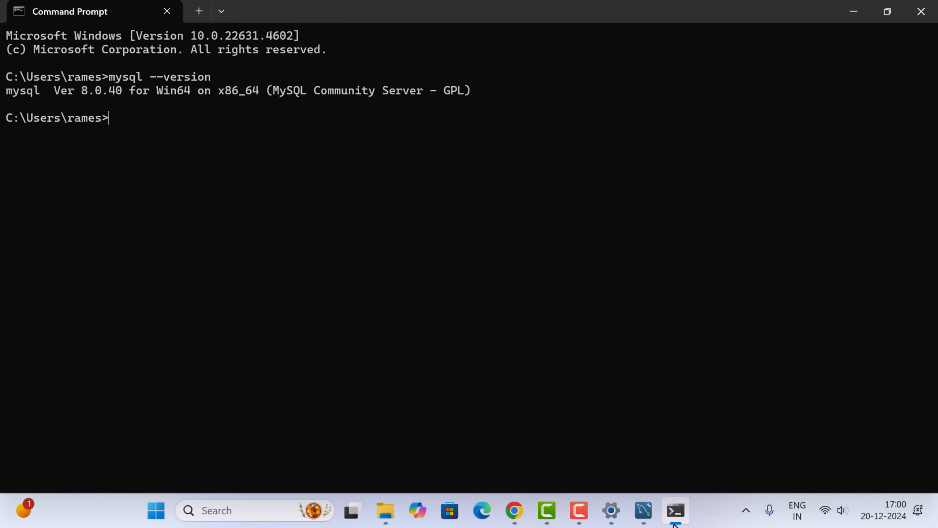
# Switch to MySQL Workbench and connect to Local instance MySQL80, entering the root account password and saving it in the vault
pyautogui.click(643, 510)
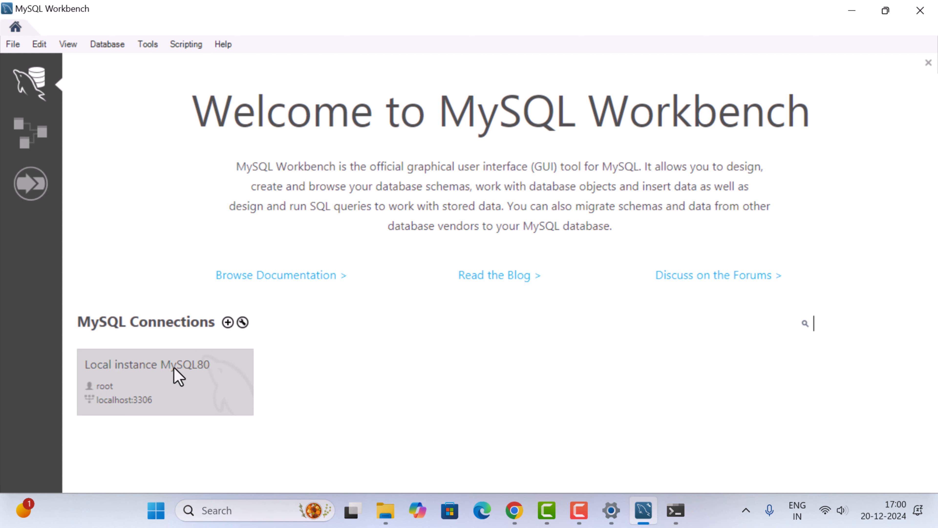
pyautogui.click(145, 379)
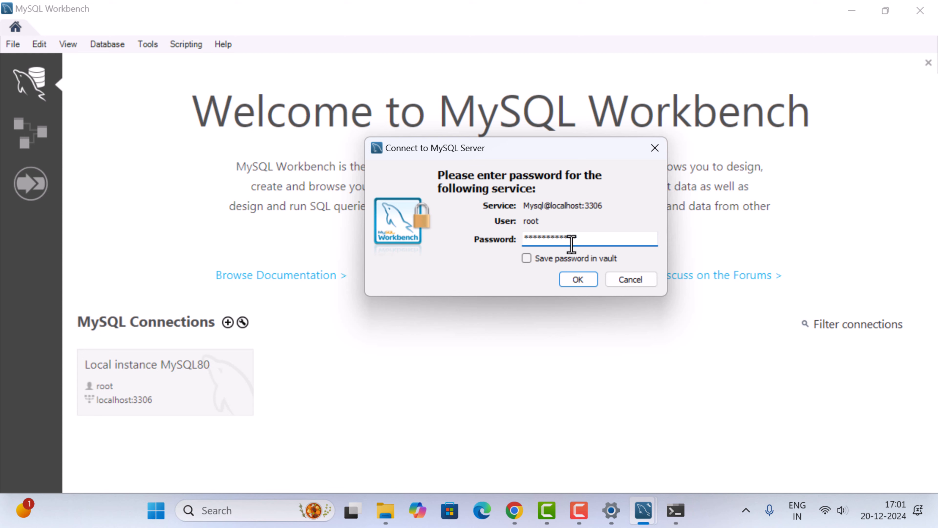
pyautogui.click(526, 258)
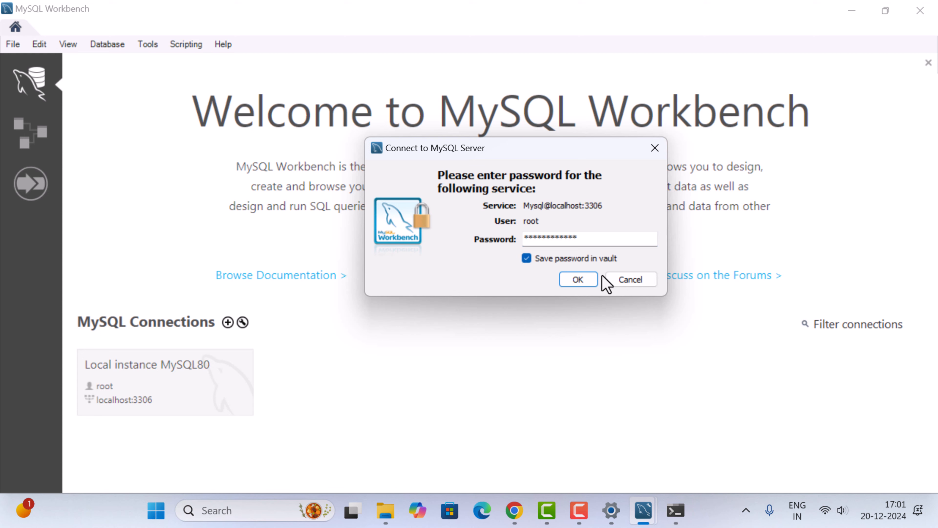
pyautogui.click(591, 280)
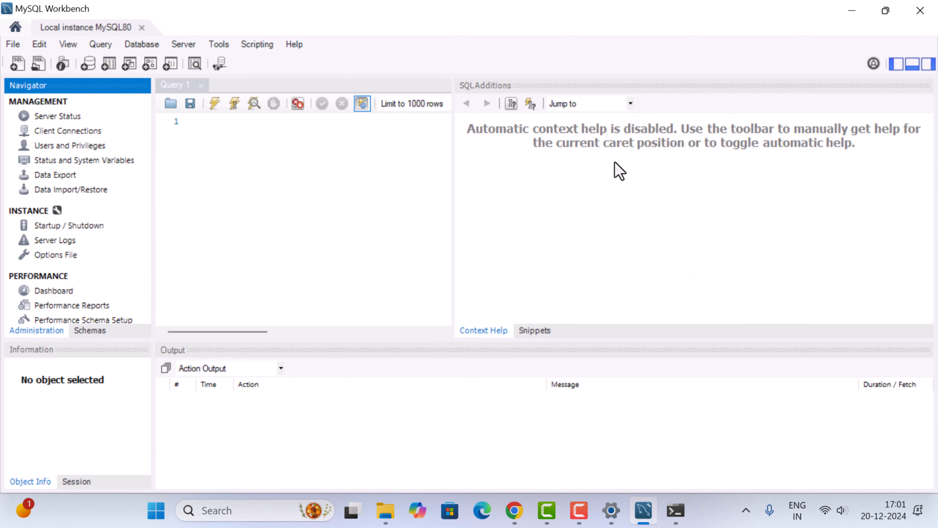